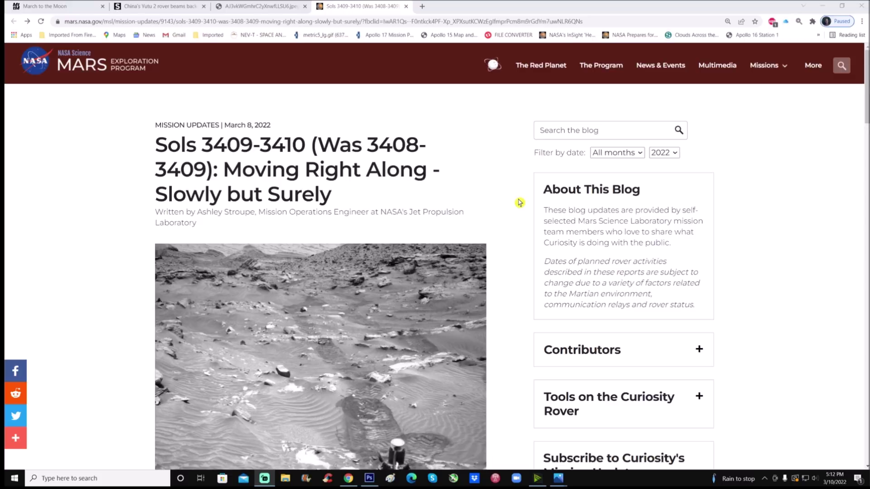
# Step: Scroll the NASA Mars blog post down to the Curiosity rover photo and caption
pyautogui.scroll(-5, 509, 224)
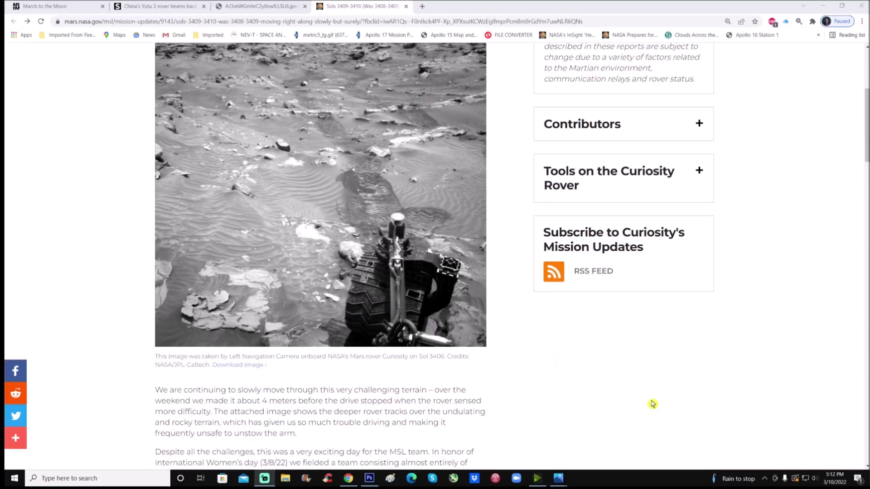
# Step: Open the raw_images rover photo in Windows Photos and zoom into the distant ridge
pyautogui.moveTo(559, 478)
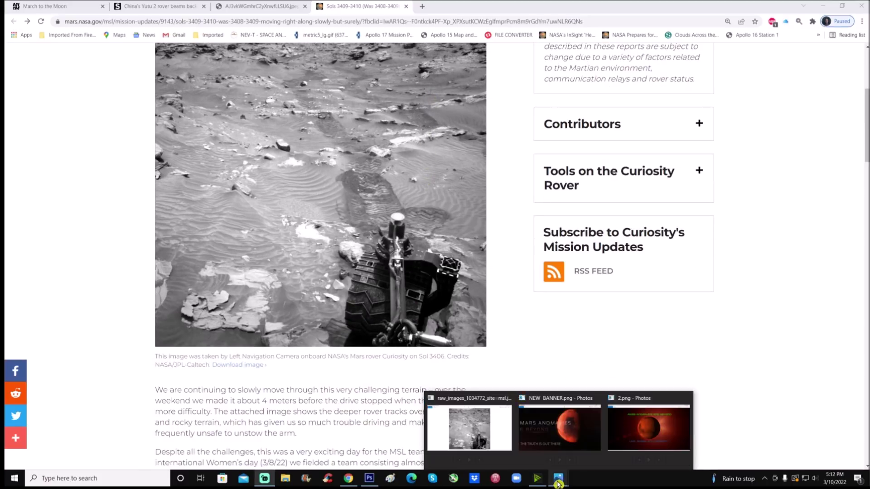
pyautogui.click(458, 424)
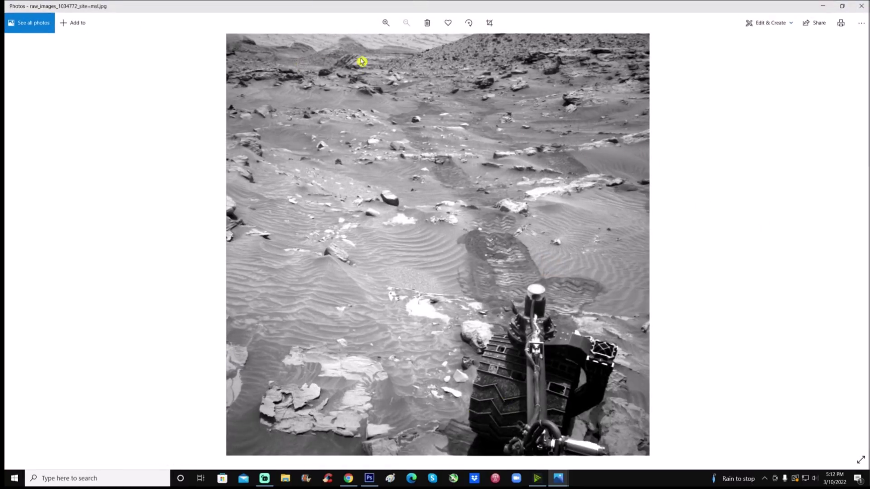
pyautogui.scroll(5, 331, 53)
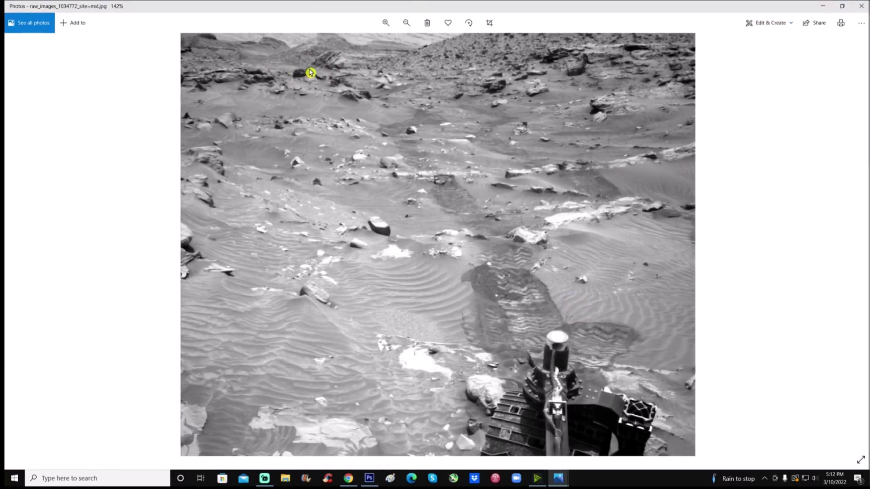
pyautogui.scroll(5, 274, 95)
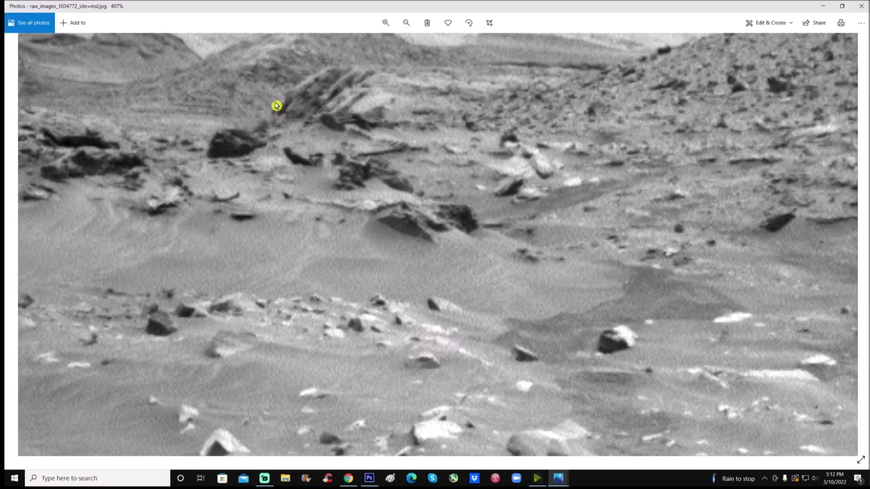
pyautogui.scroll(1, 408, 276)
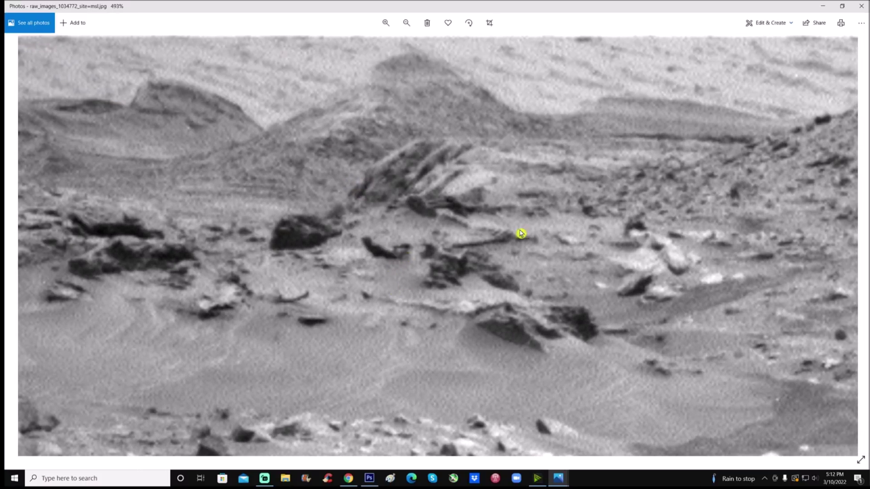
pyautogui.scroll(1, 546, 213)
pyautogui.scroll(-1, 545, 213)
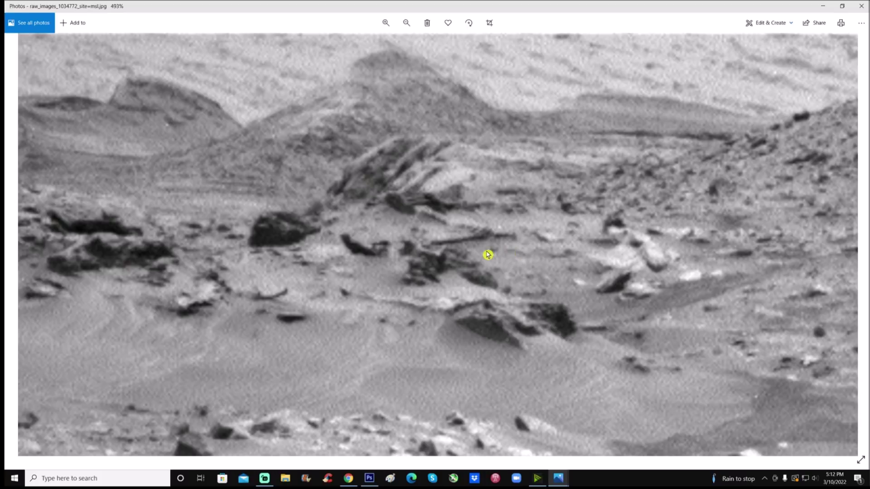
# Step: Pan left and down across the enlarged photo to inspect the rocky ridge
pyautogui.hscroll(-5, 487, 254)
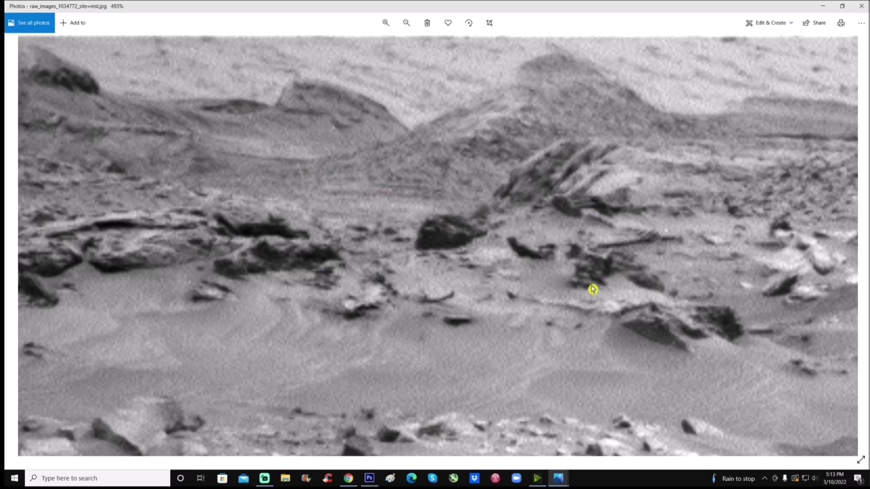
pyautogui.hscroll(-1, 512, 347)
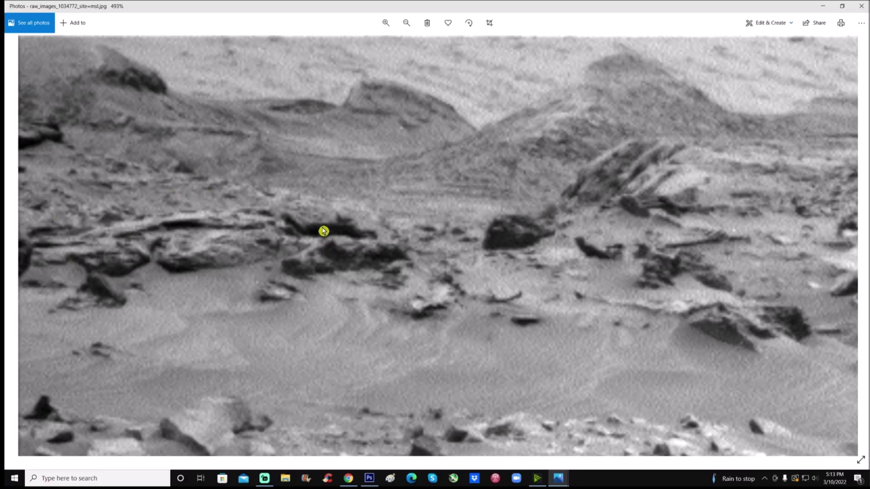
pyautogui.scroll(-3, 423, 259)
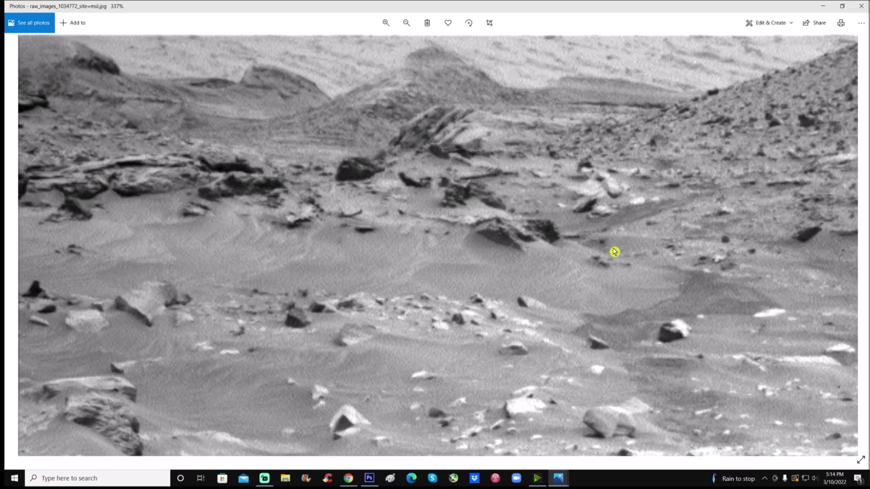
pyautogui.scroll(-5, 614, 251)
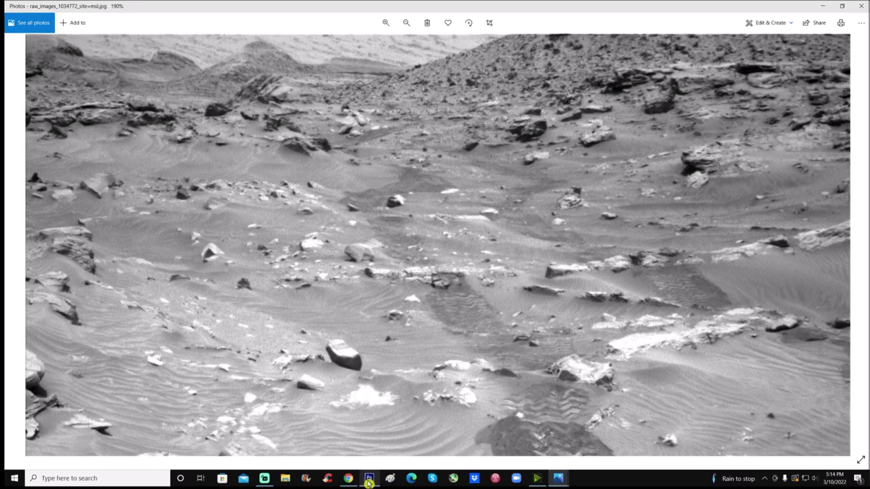
pyautogui.click(369, 478)
# Step: Return the photo to its Orig RGB state and zoom into the upper part of the image
pyautogui.click(780, 245)
pyautogui.press('z')
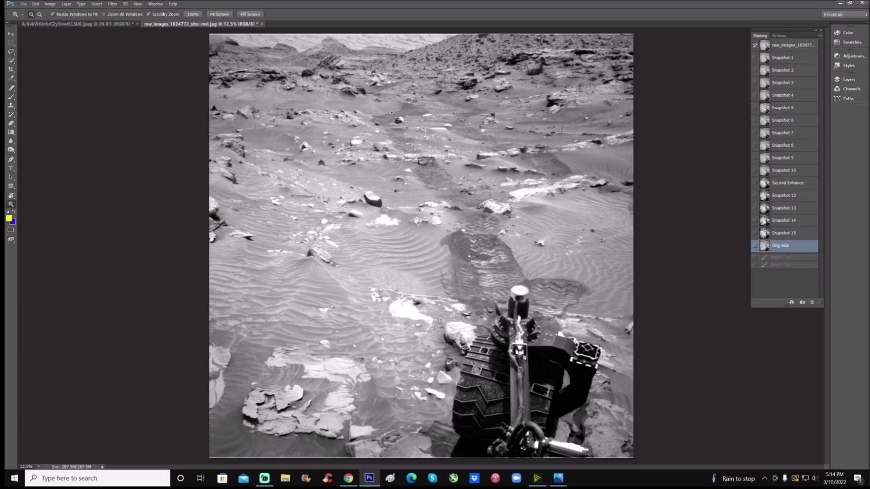
pyautogui.moveTo(378, 89); pyautogui.dragTo(824, 199)
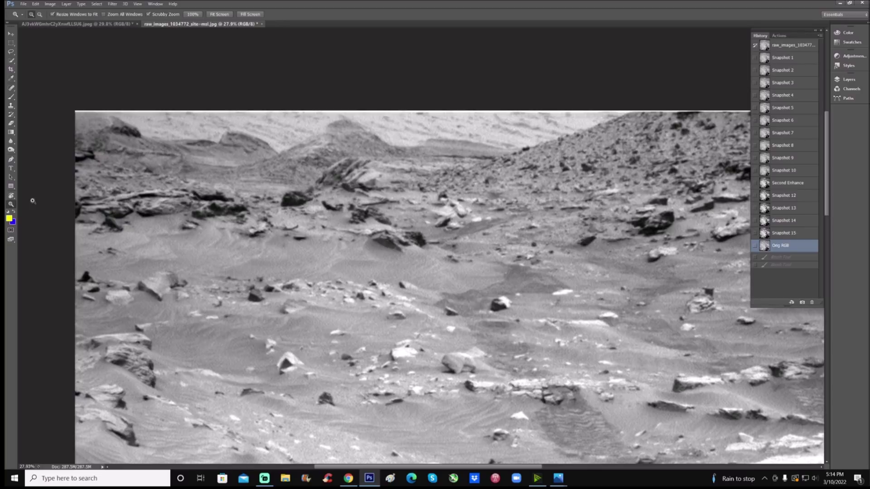
# Step: Paint a yellow X over a suspected object with the Brush tool
pyautogui.click(12, 97)
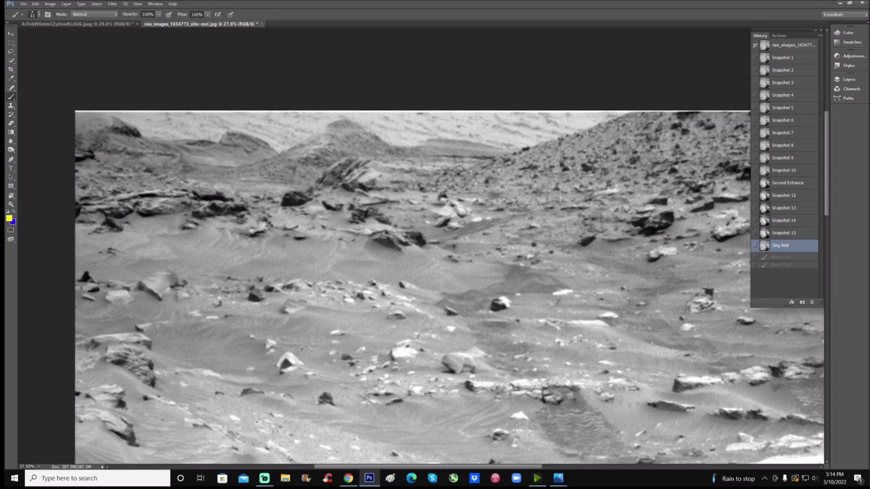
pyautogui.moveTo(503, 257); pyautogui.dragTo(564, 212)
pyautogui.moveTo(500, 205); pyautogui.dragTo(568, 252)
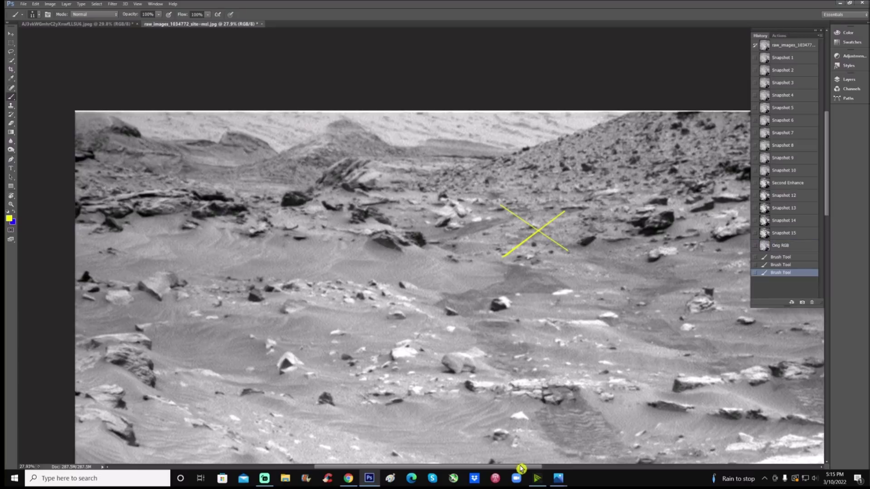
# Step: Zoom closer, loop the mound and layered rock ledge in yellow, then revert to Snapshot 1
pyautogui.moveTo(521, 469); pyautogui.dragTo(489, 469)
pyautogui.scroll(1, 503, 303)
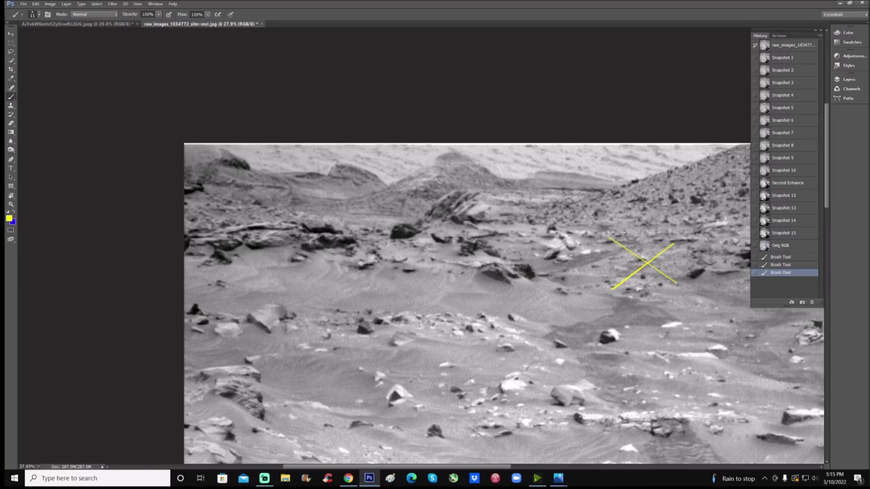
pyautogui.scroll(1, 504, 304)
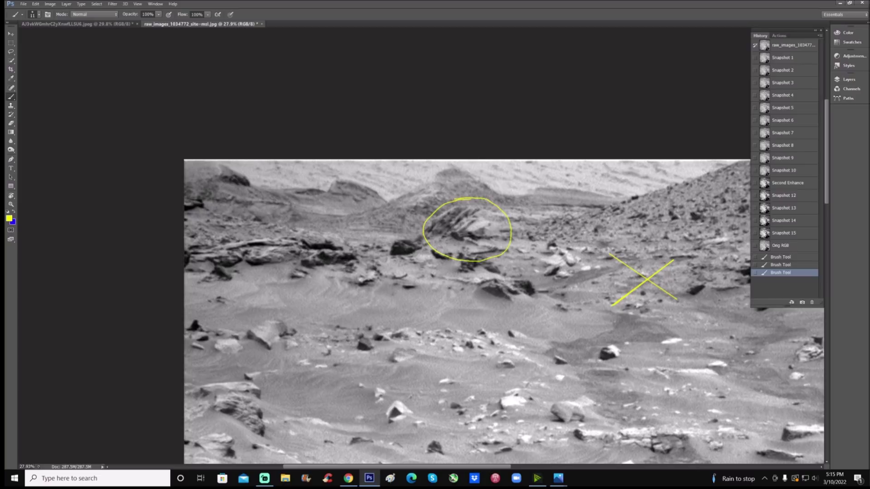
pyautogui.hotkey('ctrl', '+')
pyautogui.hotkey('ctrl', '+')
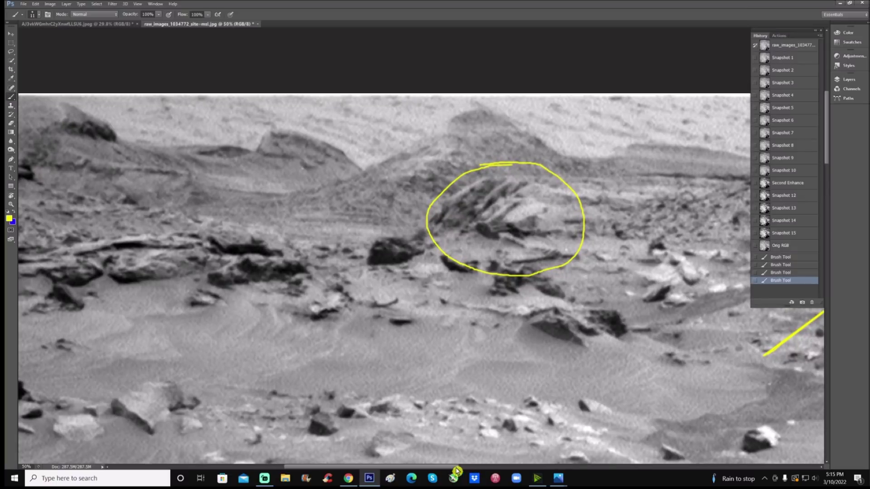
pyautogui.moveTo(457, 468); pyautogui.dragTo(472, 467)
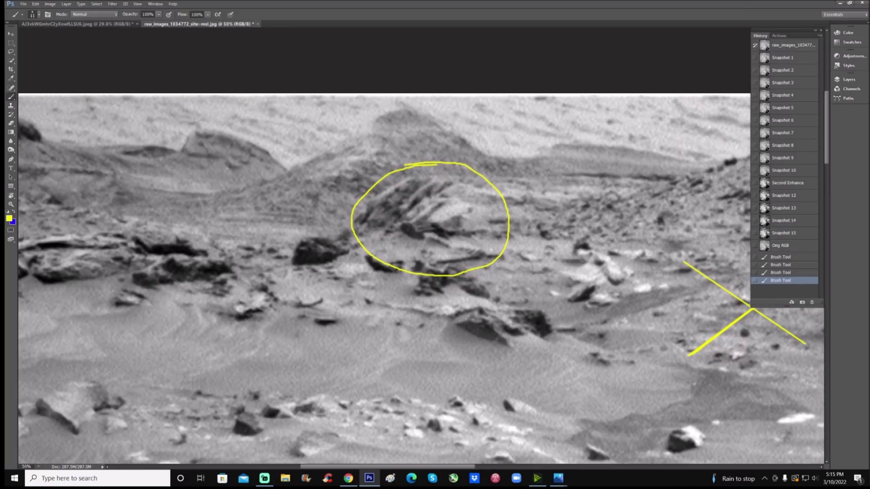
pyautogui.moveTo(267, 142)
pyautogui.mouseDown()
pyautogui.moveTo(213, 157)
pyautogui.moveTo(188, 179)
pyautogui.moveTo(175, 203)
pyautogui.moveTo(185, 241)
pyautogui.moveTo(220, 256)
pyautogui.moveTo(274, 257)
pyautogui.moveTo(307, 243)
pyautogui.moveTo(333, 215)
pyautogui.moveTo(335, 177)
pyautogui.moveTo(306, 147)
pyautogui.moveTo(264, 142)
pyautogui.mouseUp()
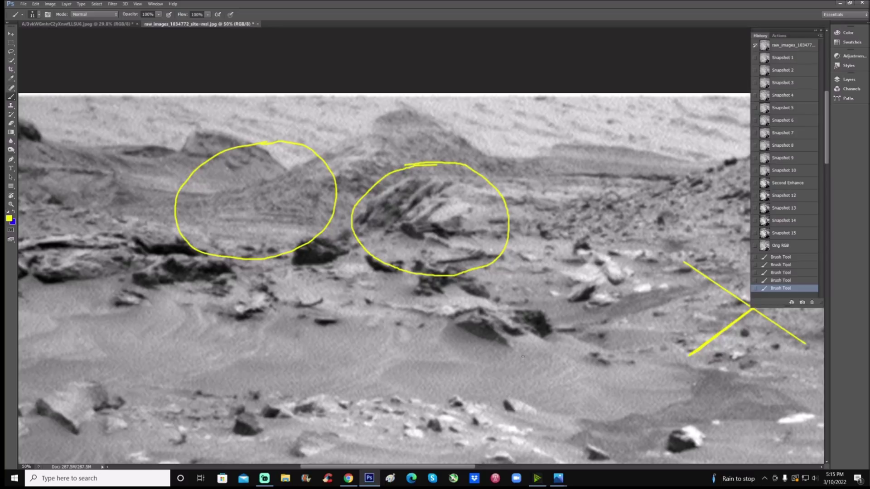
pyautogui.moveTo(463, 467); pyautogui.dragTo(398, 469)
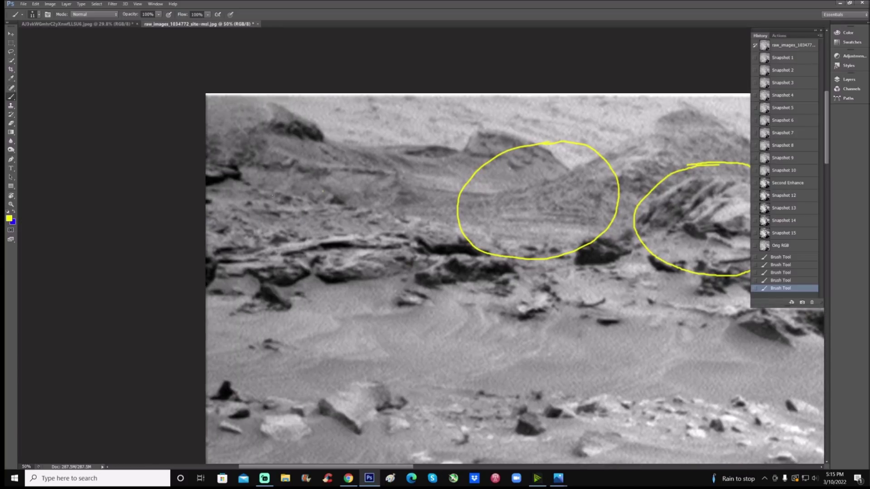
pyautogui.moveTo(322, 191)
pyautogui.mouseDown()
pyautogui.moveTo(258, 194)
pyautogui.moveTo(235, 250)
pyautogui.moveTo(454, 277)
pyautogui.moveTo(473, 209)
pyautogui.moveTo(315, 191)
pyautogui.mouseUp()
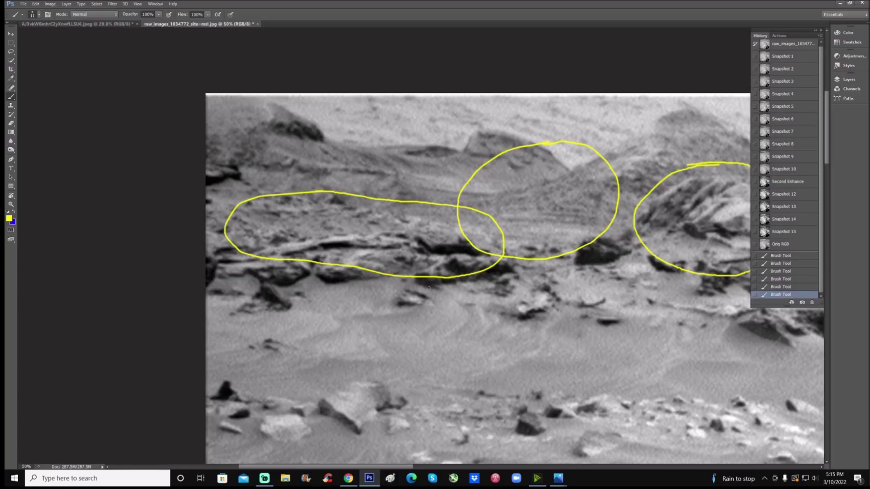
pyautogui.hotkey('ctrl', '-')
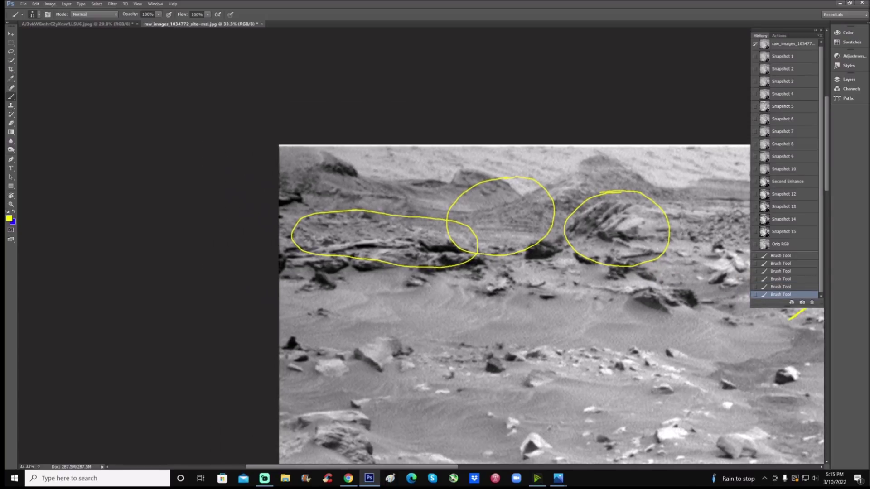
pyautogui.click(793, 57)
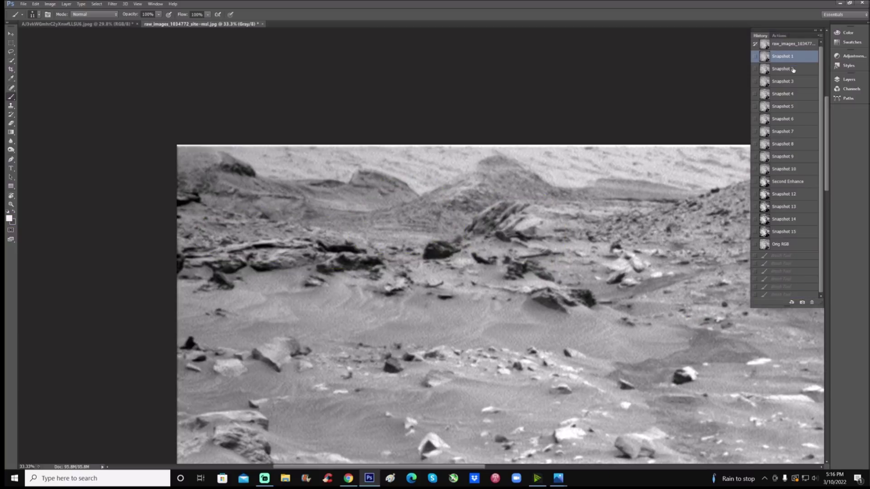
# Step: Flip between Snapshots 1, 2 and 3 to compare the early enhancement stages
pyautogui.click(793, 70)
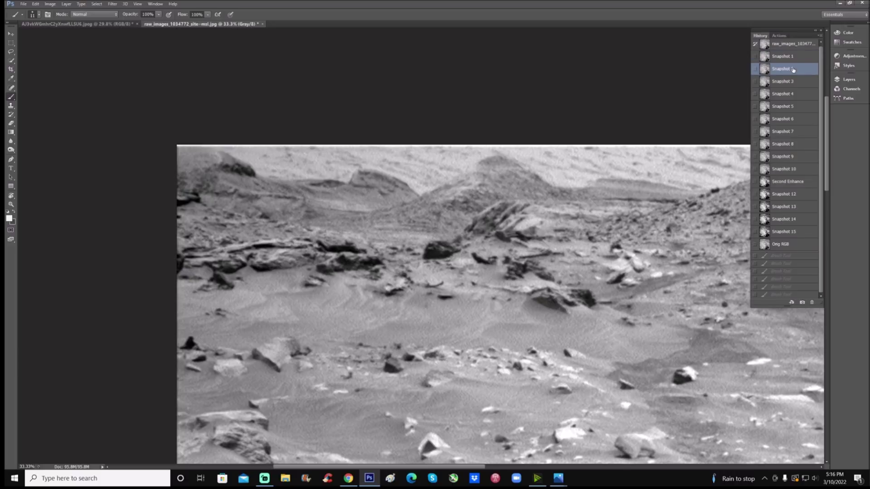
pyautogui.click(799, 56)
pyautogui.click(803, 69)
pyautogui.click(802, 82)
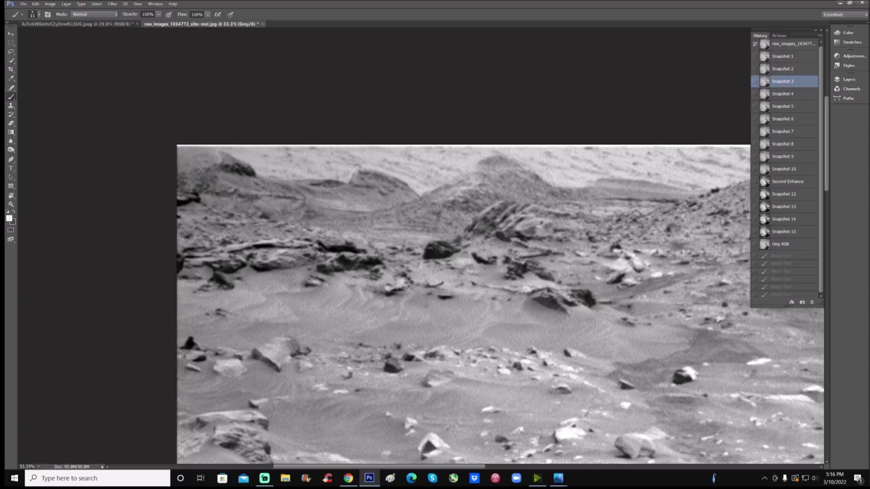
# Step: Zoom to 50%, ring the rocks in white, then discard it by restoring Snapshot 4
pyautogui.hotkey('ctrl', '+')
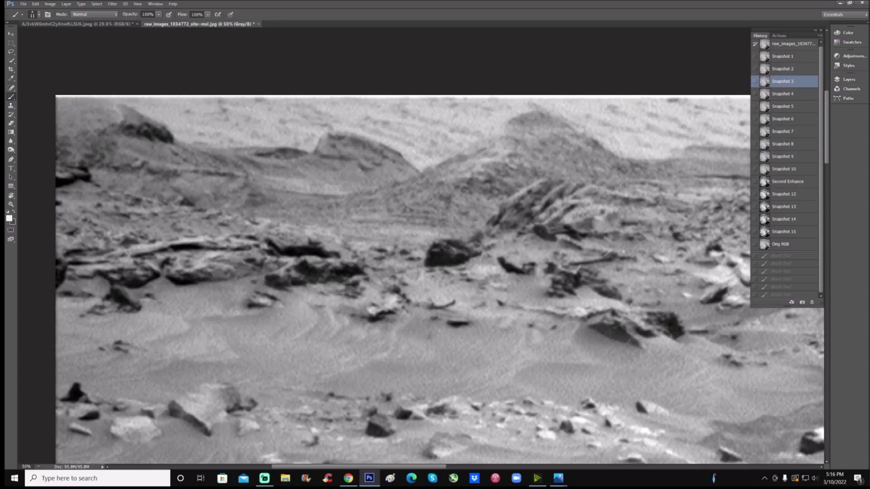
pyautogui.moveTo(587, 178)
pyautogui.mouseDown()
pyautogui.moveTo(518, 168)
pyautogui.moveTo(555, 274)
pyautogui.moveTo(586, 171)
pyautogui.mouseUp()
pyautogui.click(798, 94)
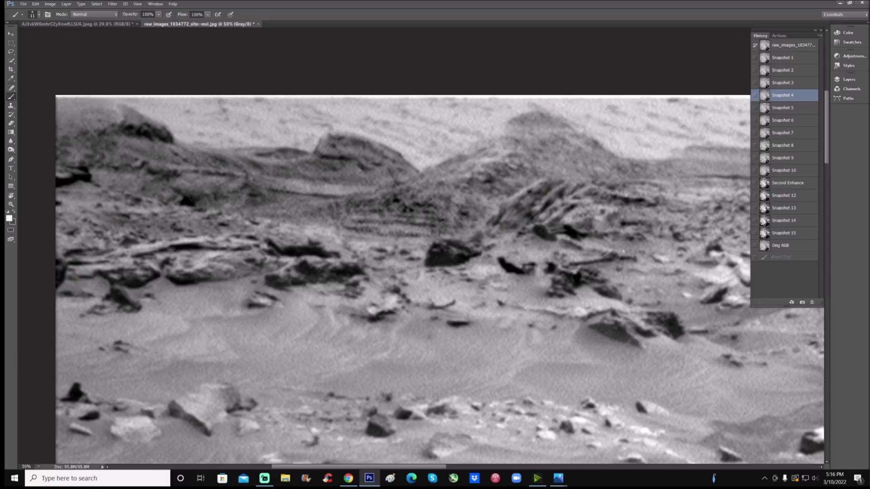
# Step: Step through Snapshots 5, 6, 7 and 8 to compare the later enhancement stages
pyautogui.click(779, 108)
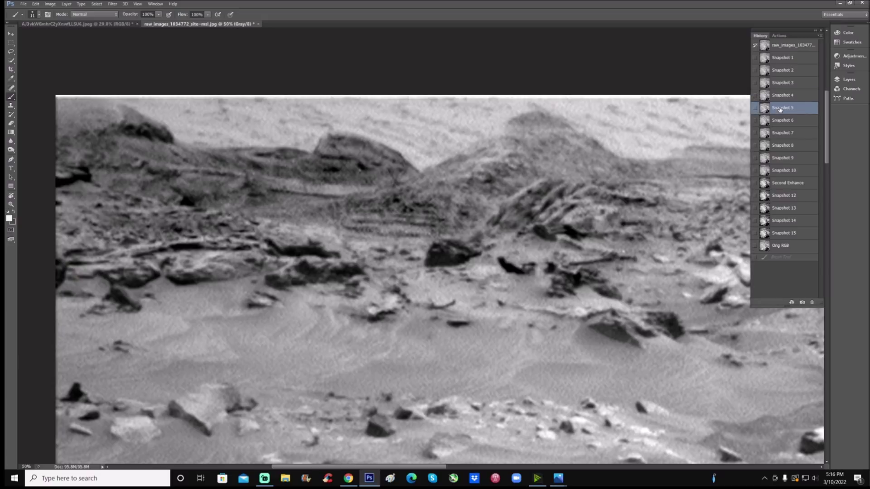
pyautogui.click(799, 121)
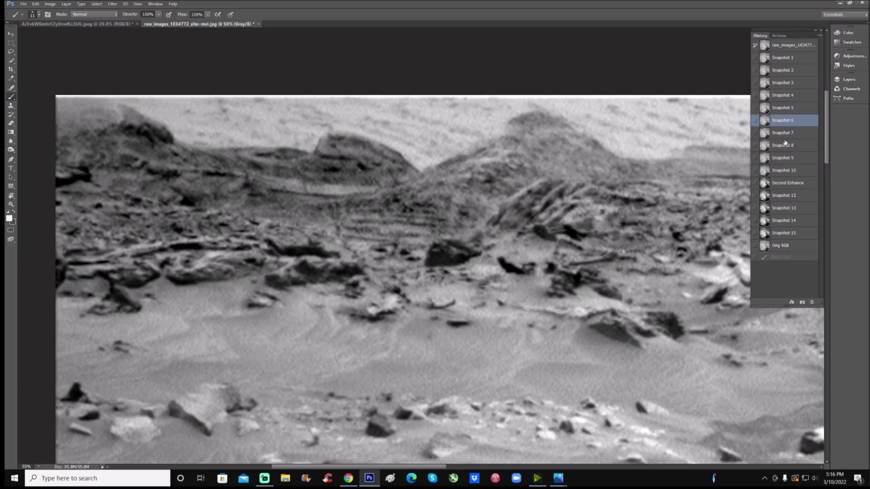
pyautogui.click(792, 133)
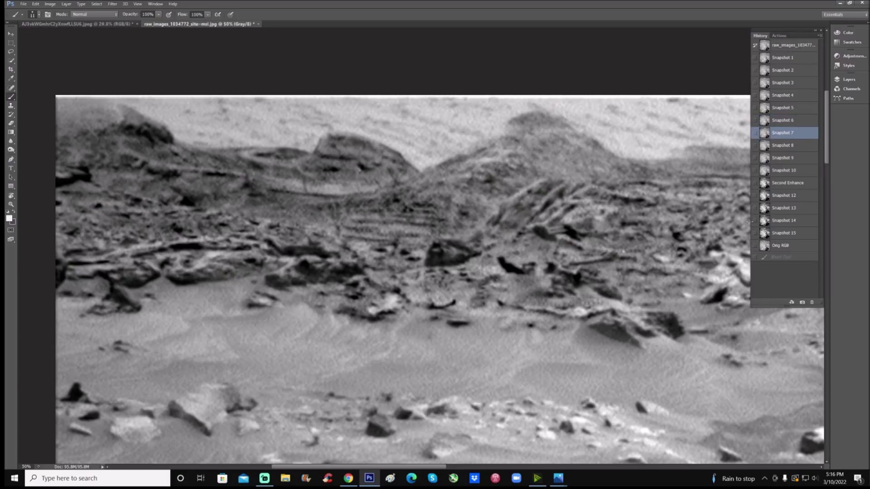
pyautogui.click(808, 145)
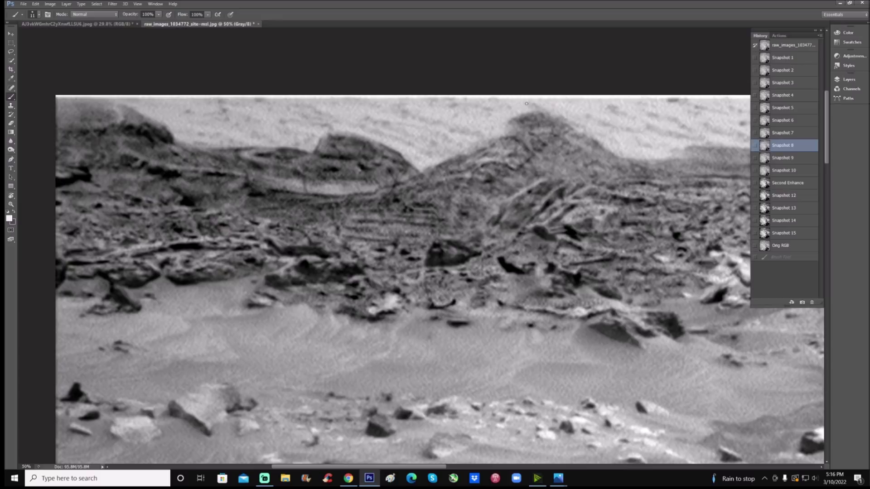
# Step: Circle the hilltop in white, then clear it by reverting to Snapshot 10
pyautogui.moveTo(526, 103)
pyautogui.mouseDown()
pyautogui.moveTo(472, 131)
pyautogui.moveTo(457, 152)
pyautogui.moveTo(459, 173)
pyautogui.moveTo(499, 188)
pyautogui.moveTo(532, 169)
pyautogui.moveTo(564, 134)
pyautogui.moveTo(551, 106)
pyautogui.mouseUp()
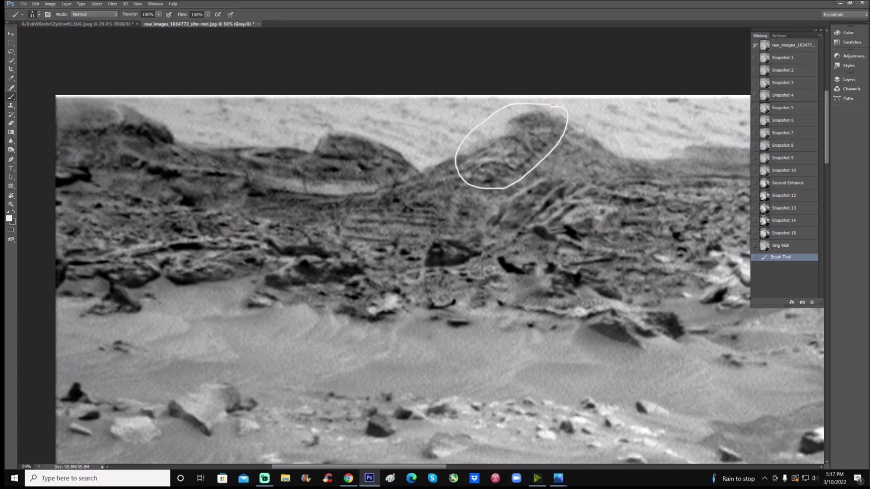
pyautogui.click(783, 158)
pyautogui.click(784, 170)
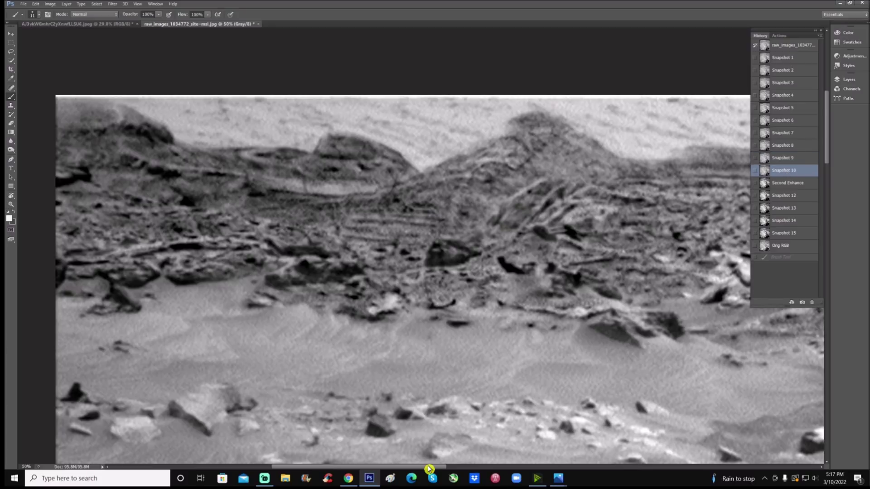
# Step: Zoom to 66.67% and ring the left rock cluster in white with two arrows pointing into it
pyautogui.moveTo(430, 467); pyautogui.dragTo(554, 469)
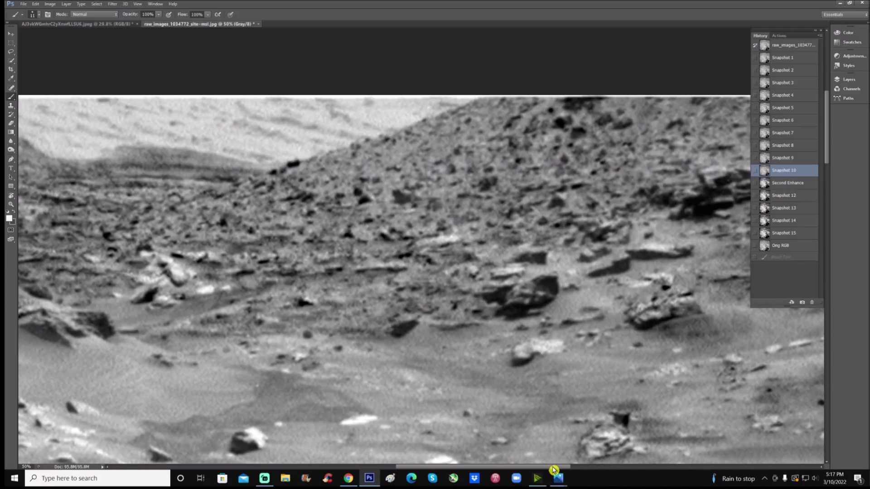
pyautogui.moveTo(554, 469); pyautogui.dragTo(401, 469)
pyautogui.scroll(2, 367, 351)
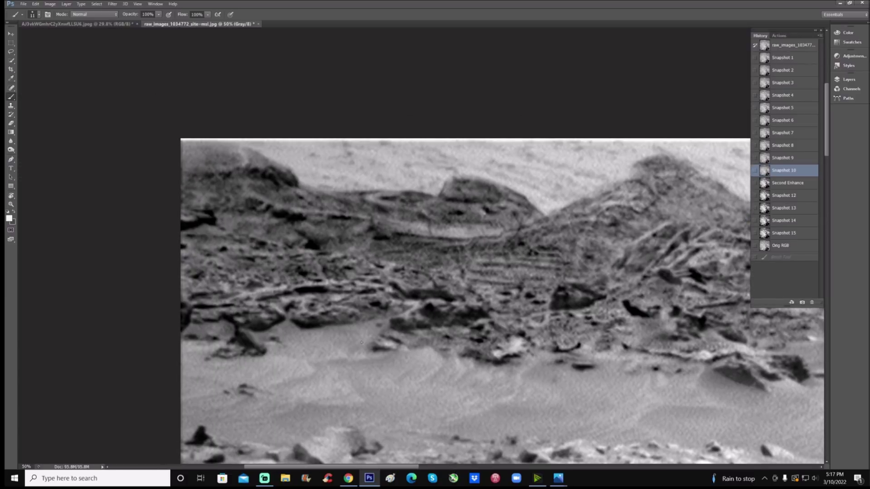
pyautogui.hotkey('ctrl', '+')
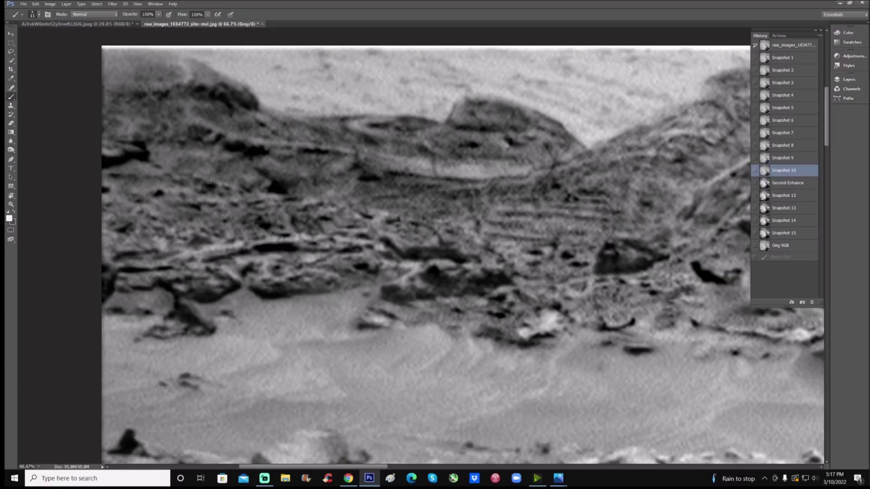
pyautogui.moveTo(265, 174)
pyautogui.mouseDown()
pyautogui.moveTo(202, 184)
pyautogui.moveTo(138, 254)
pyautogui.moveTo(369, 265)
pyautogui.moveTo(319, 183)
pyautogui.moveTo(265, 172)
pyautogui.mouseUp()
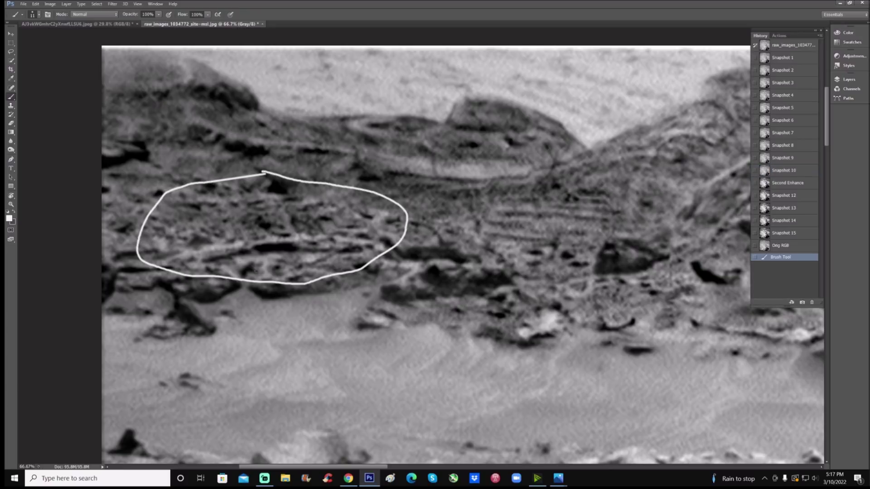
pyautogui.moveTo(262, 301)
pyautogui.mouseDown()
pyautogui.moveTo(254, 245)
pyautogui.moveTo(251, 254)
pyautogui.moveTo(260, 252)
pyautogui.mouseUp()
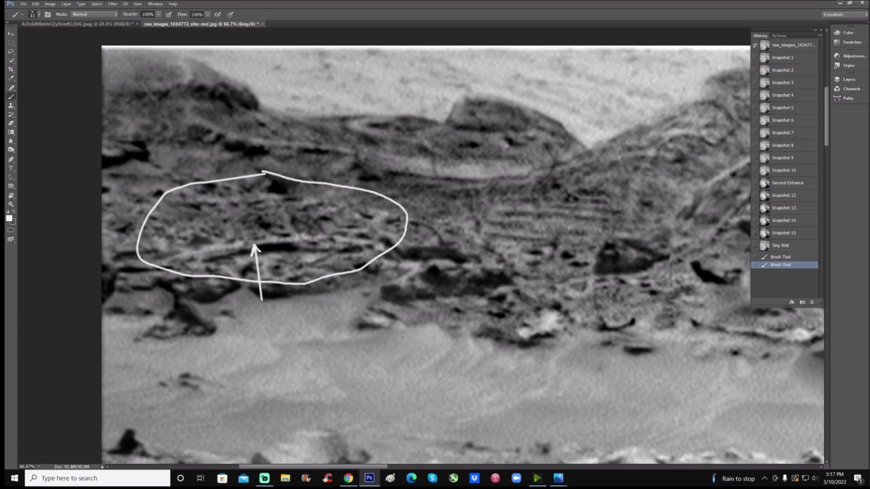
pyautogui.moveTo(322, 296)
pyautogui.mouseDown()
pyautogui.moveTo(323, 243)
pyautogui.moveTo(320, 252)
pyautogui.moveTo(327, 248)
pyautogui.mouseUp()
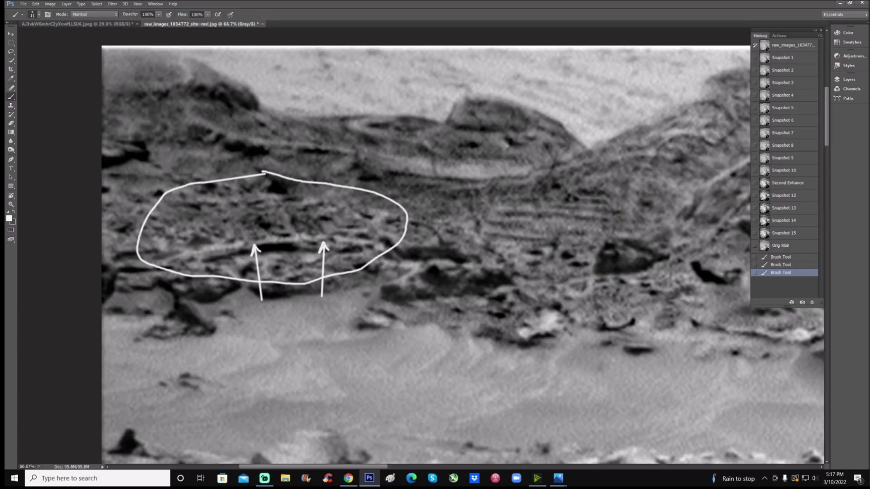
# Step: Zoom out to 50%, circle a rock on the central slope, then return to clean Snapshot 10
pyautogui.hotkey('ctrl', '-')
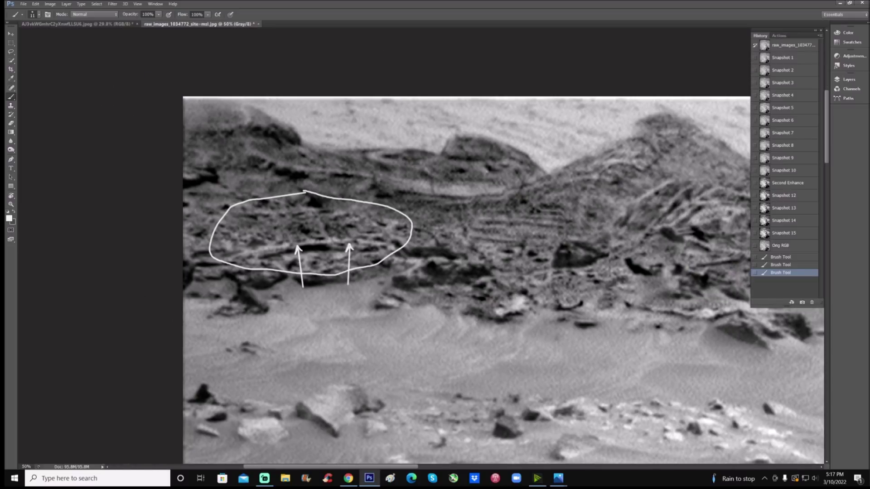
pyautogui.hscroll(5, 498, 281)
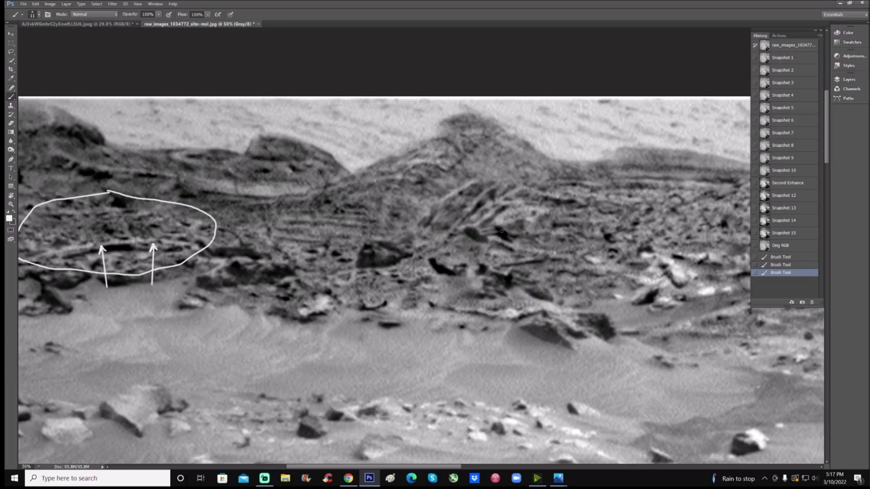
pyautogui.moveTo(516, 235)
pyautogui.mouseDown()
pyautogui.moveTo(487, 232)
pyautogui.moveTo(471, 278)
pyautogui.moveTo(525, 274)
pyautogui.moveTo(550, 249)
pyautogui.moveTo(509, 232)
pyautogui.mouseUp()
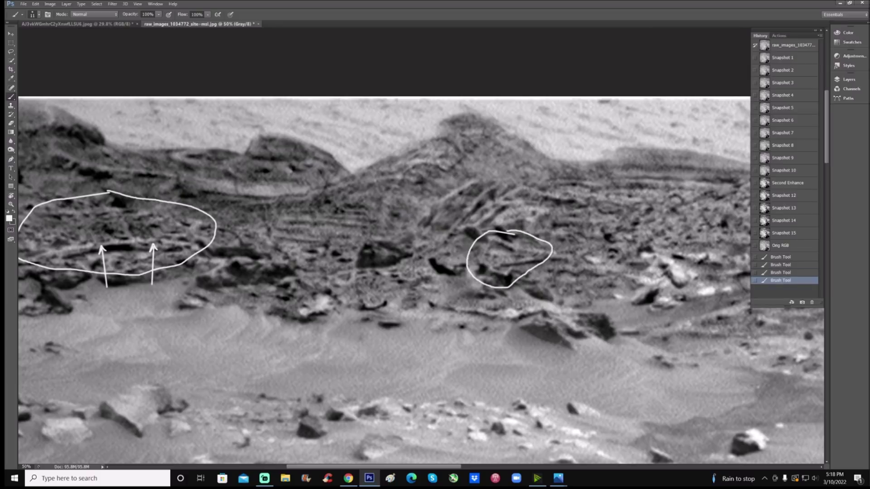
pyautogui.click(801, 171)
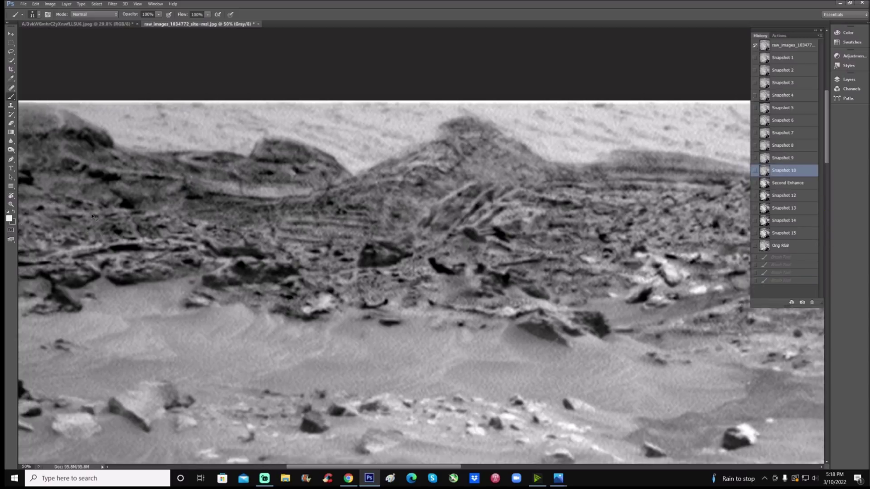
# Step: Zoom out to 33.3% and compare Second Enhance with Snapshots 13, 14 and 15, settling on 15
pyautogui.hotkey('ctrl', '-')
pyautogui.hscroll(3, 426, 303)
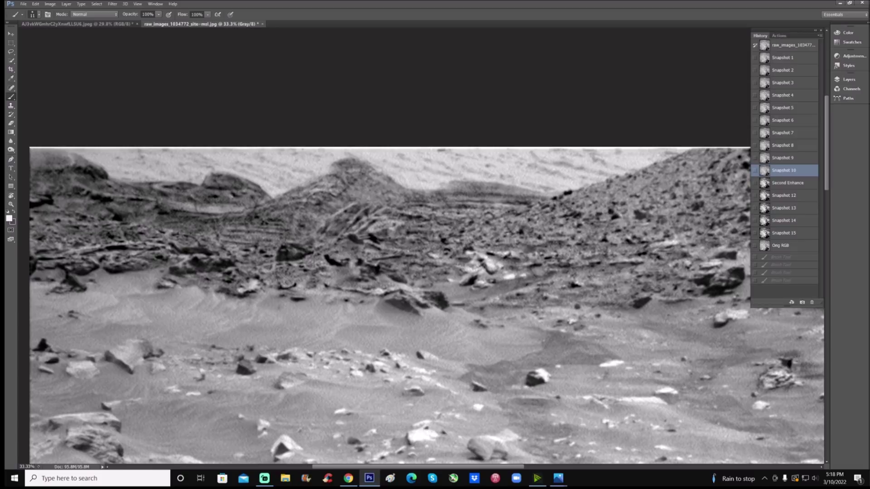
pyautogui.moveTo(517, 467); pyautogui.dragTo(498, 467)
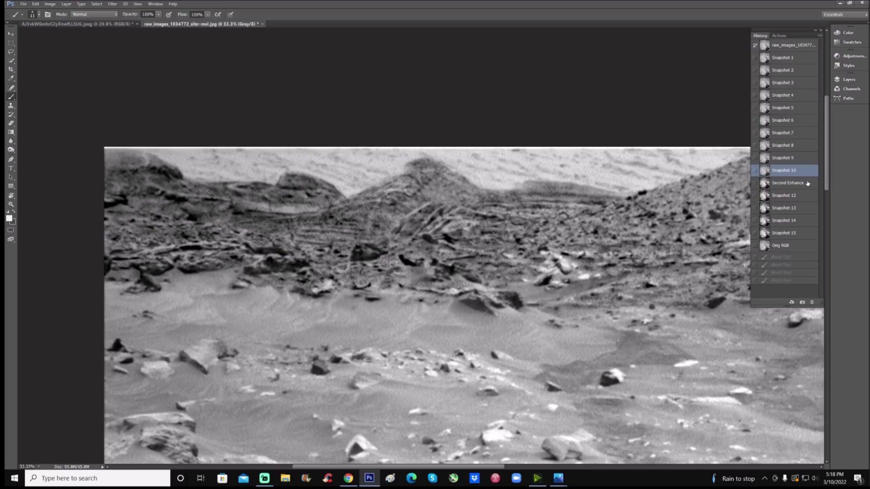
pyautogui.click(788, 183)
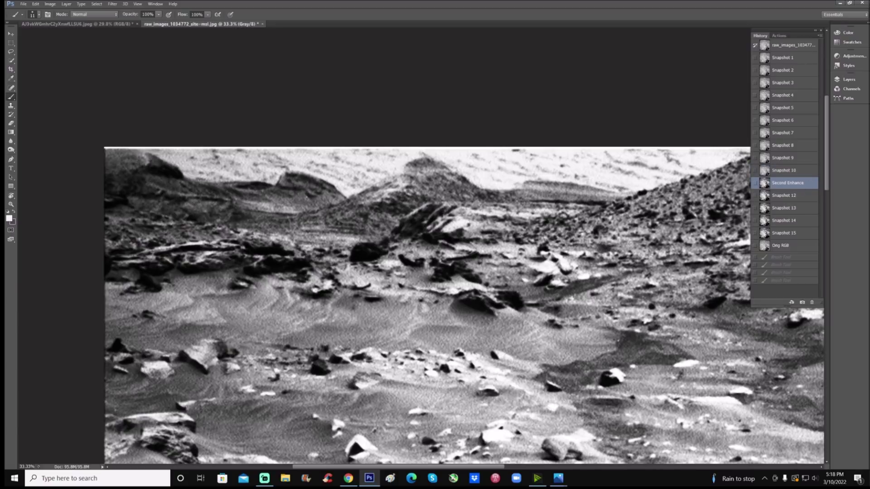
pyautogui.click(802, 233)
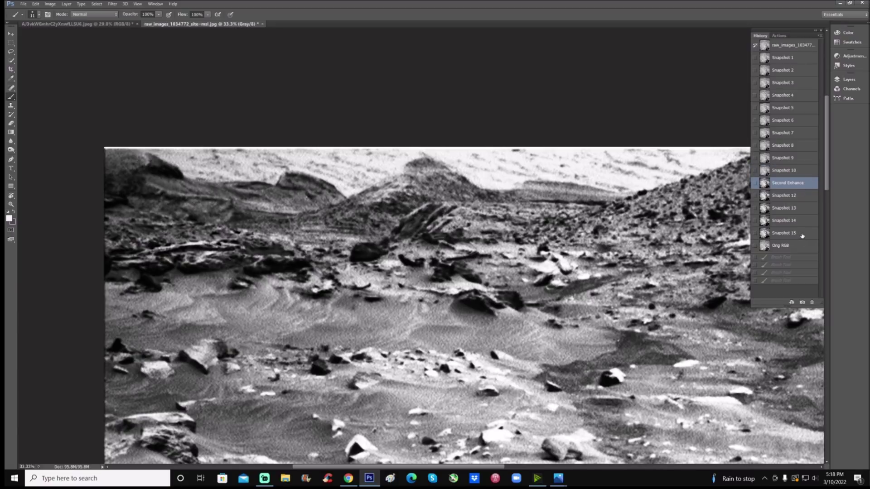
pyautogui.click(803, 208)
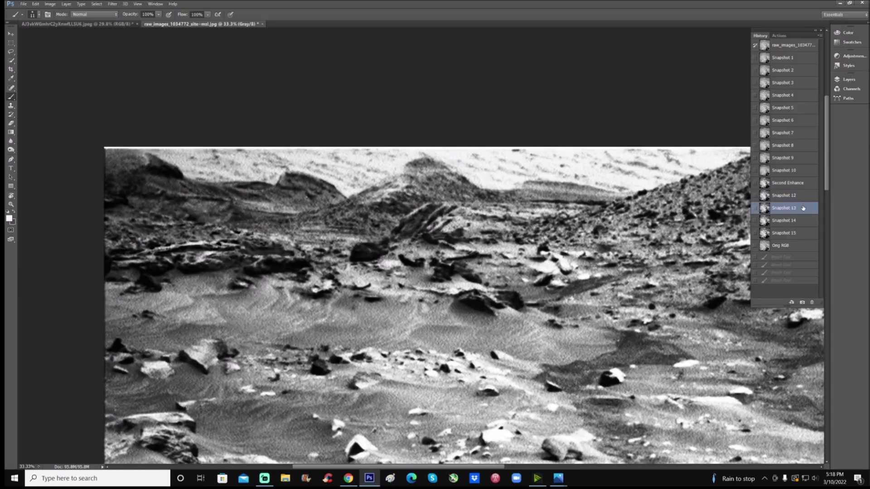
pyautogui.click(802, 221)
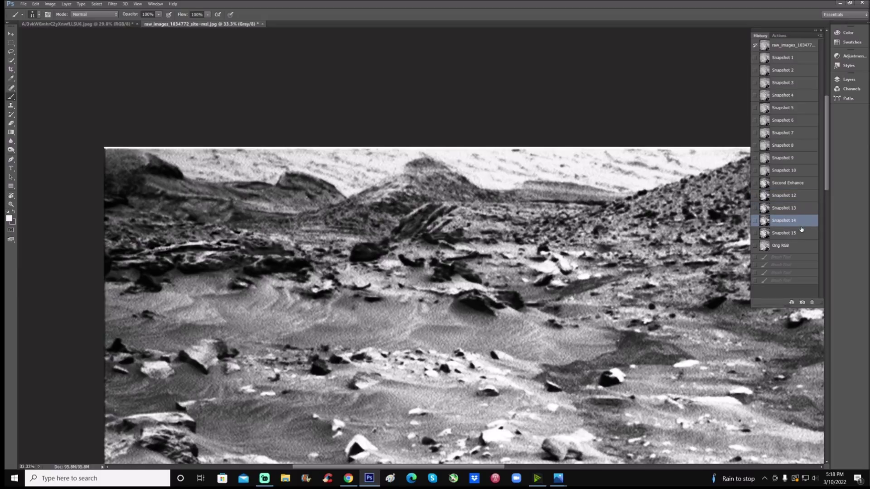
pyautogui.click(801, 233)
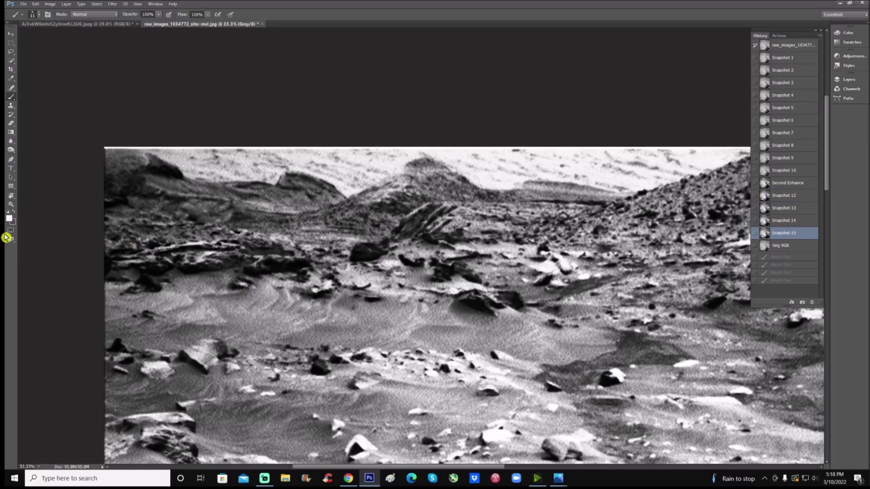
pyautogui.hotkey('ctrl', '+')
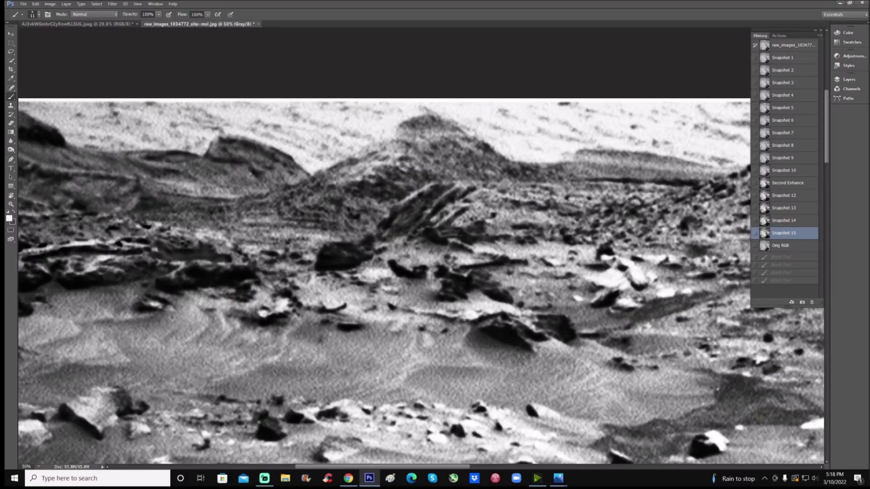
# Step: Zoom to 66.7% and trace a white squiggle with a small mark on the rock ledge
pyautogui.moveTo(450, 467); pyautogui.dragTo(383, 467)
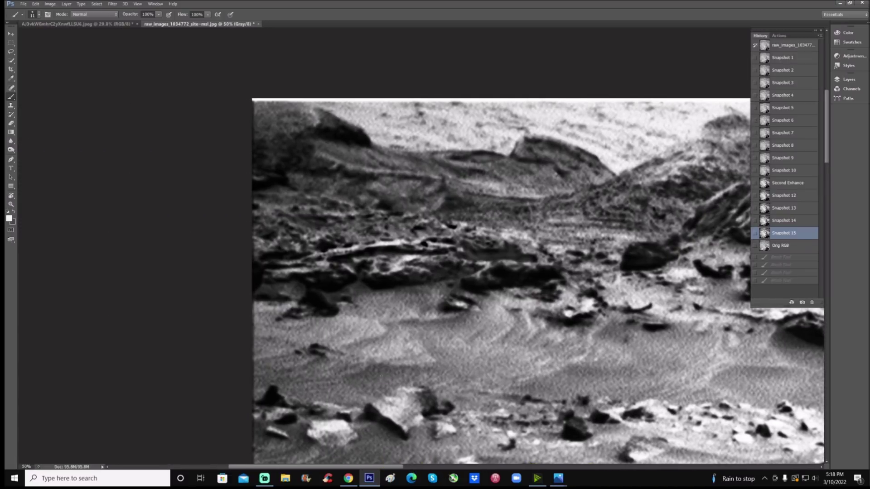
pyautogui.scroll(2, 382, 467)
pyautogui.hotkey('ctrl', '+')
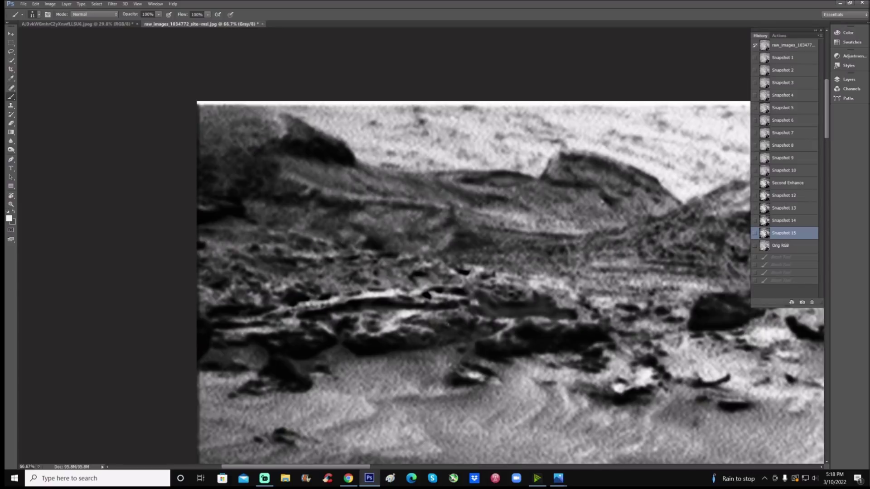
pyautogui.scroll(-2, 474, 323)
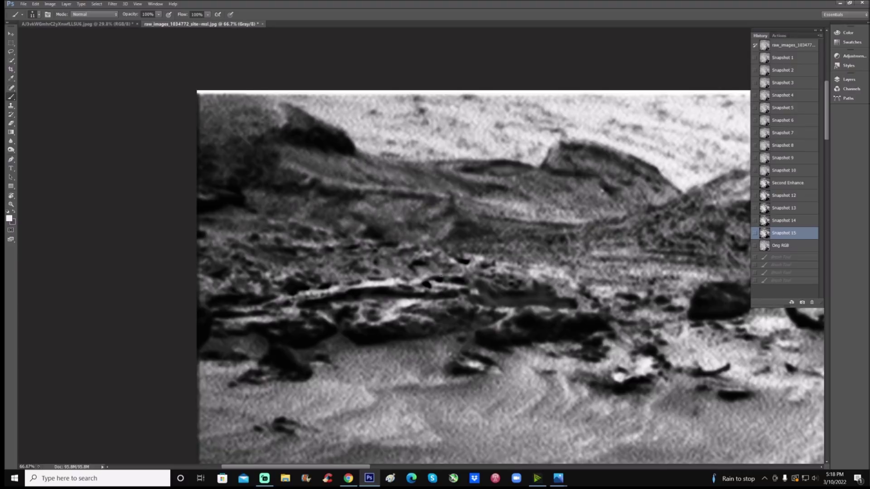
pyautogui.moveTo(422, 284)
pyautogui.mouseDown()
pyautogui.moveTo(460, 260)
pyautogui.moveTo(471, 281)
pyautogui.moveTo(448, 280)
pyautogui.mouseUp()
pyautogui.click(371, 284)
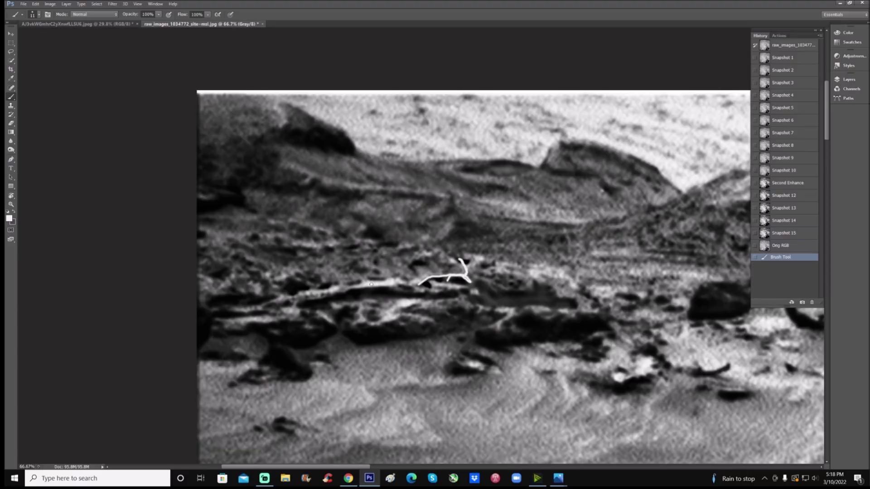
# Step: Draw four white arrows, two upward and two downward, pointing at the layered ledge
pyautogui.moveTo(343, 303)
pyautogui.mouseDown()
pyautogui.moveTo(347, 292)
pyautogui.moveTo(346, 346)
pyautogui.mouseUp()
pyautogui.moveTo(346, 292); pyautogui.dragTo(353, 303)
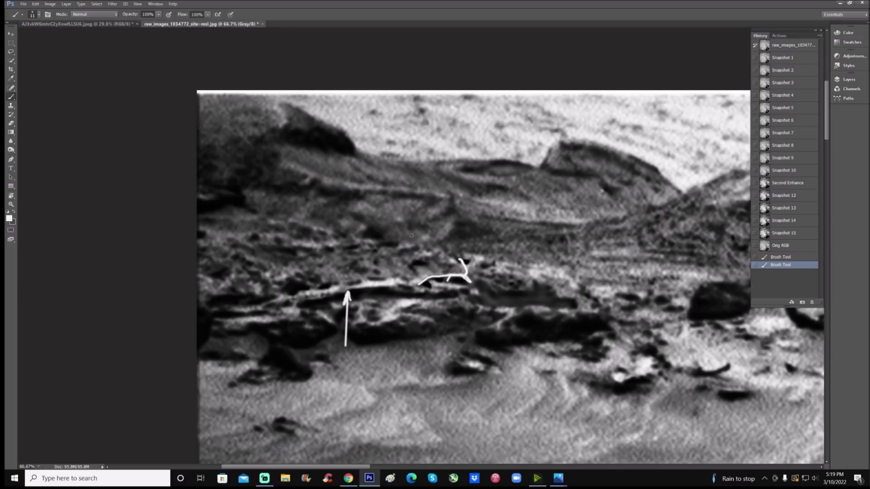
pyautogui.moveTo(424, 178)
pyautogui.mouseDown()
pyautogui.moveTo(412, 240)
pyautogui.moveTo(409, 226)
pyautogui.moveTo(412, 239)
pyautogui.moveTo(424, 225)
pyautogui.mouseUp()
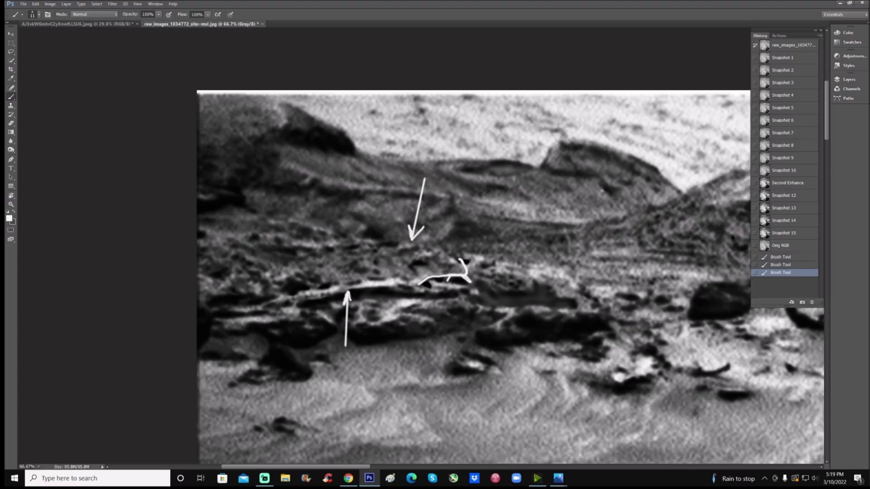
pyautogui.moveTo(340, 179)
pyautogui.mouseDown()
pyautogui.moveTo(369, 260)
pyautogui.moveTo(357, 250)
pyautogui.moveTo(373, 245)
pyautogui.mouseUp()
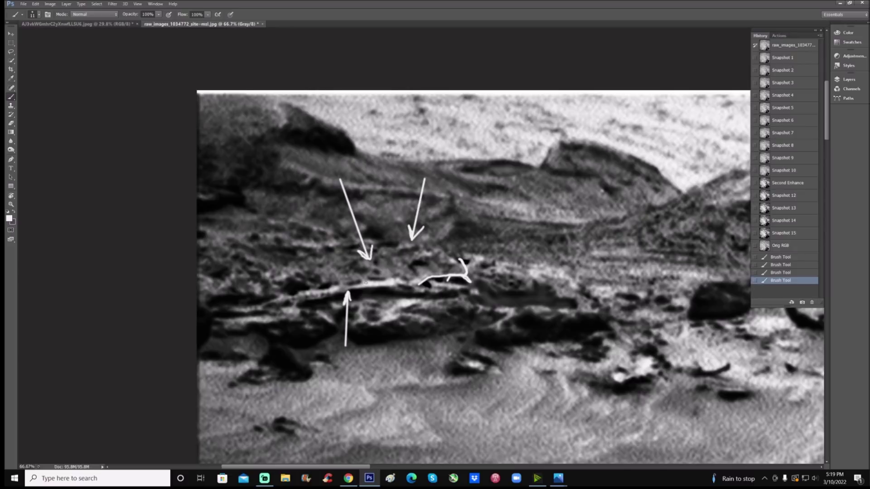
pyautogui.moveTo(365, 284); pyautogui.dragTo(361, 345)
pyautogui.moveTo(359, 299)
pyautogui.mouseDown()
pyautogui.moveTo(365, 284)
pyautogui.moveTo(369, 298)
pyautogui.mouseUp()
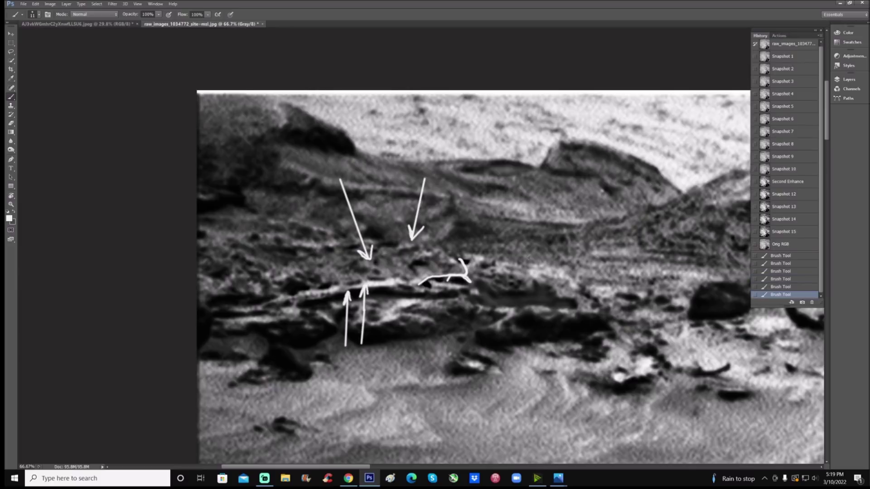
pyautogui.moveTo(362, 467); pyautogui.dragTo(391, 467)
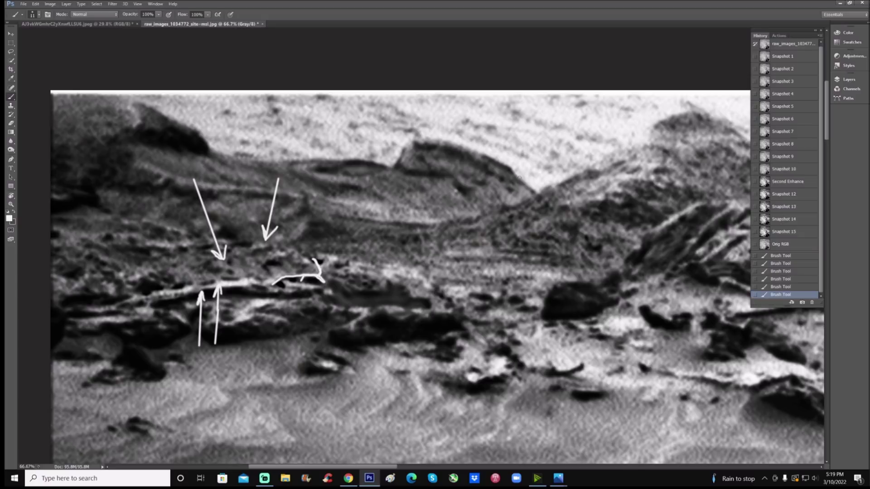
# Step: Loop the ribbed rock formation and a spot inside it in white, then undo the strokes with Ctrl+Alt+Z
pyautogui.moveTo(521, 176)
pyautogui.mouseDown()
pyautogui.moveTo(415, 205)
pyautogui.moveTo(412, 276)
pyautogui.moveTo(504, 292)
pyautogui.moveTo(596, 244)
pyautogui.moveTo(572, 164)
pyautogui.moveTo(528, 164)
pyautogui.mouseUp()
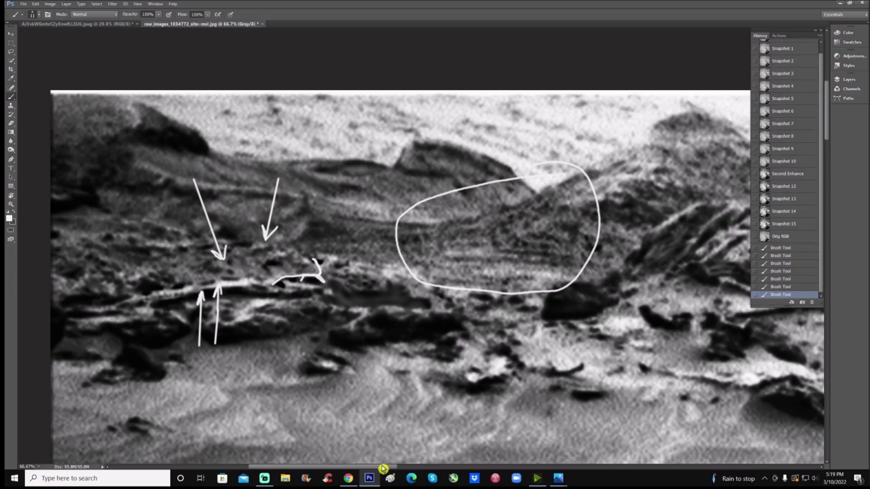
pyautogui.moveTo(383, 467); pyautogui.dragTo(437, 470)
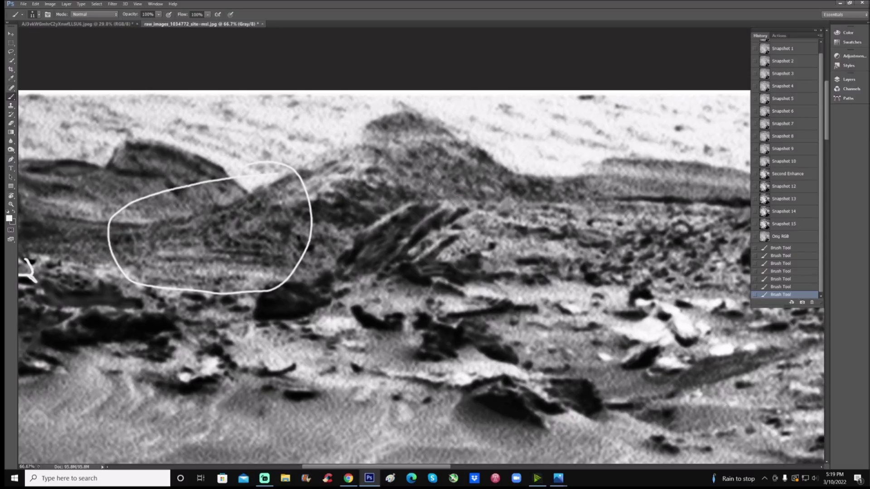
pyautogui.moveTo(430, 184)
pyautogui.mouseDown()
pyautogui.moveTo(399, 190)
pyautogui.moveTo(346, 221)
pyautogui.moveTo(324, 275)
pyautogui.moveTo(337, 292)
pyautogui.moveTo(416, 309)
pyautogui.moveTo(572, 260)
pyautogui.moveTo(469, 189)
pyautogui.moveTo(432, 184)
pyautogui.mouseUp()
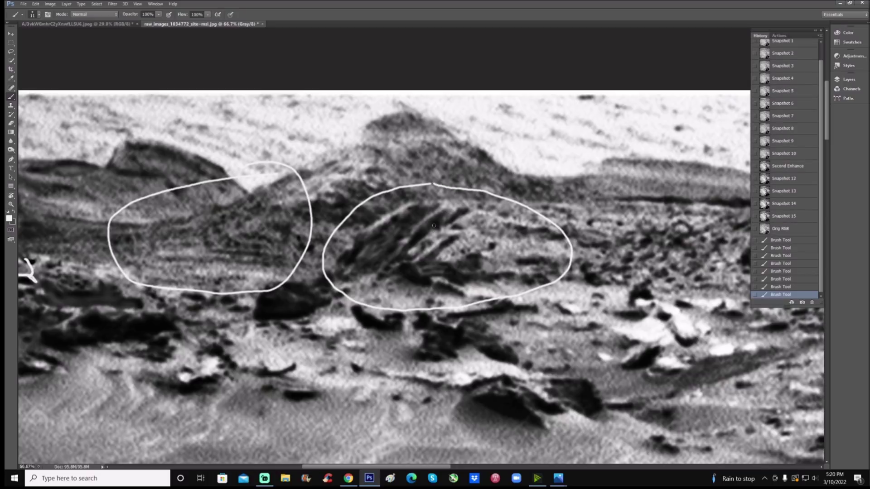
pyautogui.moveTo(437, 218)
pyautogui.mouseDown()
pyautogui.moveTo(416, 229)
pyautogui.moveTo(380, 279)
pyautogui.moveTo(464, 303)
pyautogui.moveTo(528, 222)
pyautogui.moveTo(434, 219)
pyautogui.mouseUp()
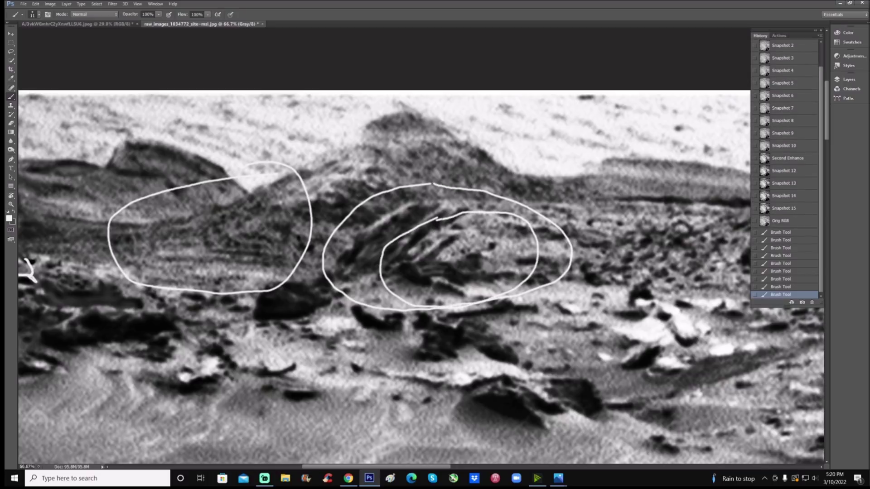
pyautogui.moveTo(446, 267)
pyautogui.mouseDown()
pyautogui.moveTo(443, 277)
pyautogui.moveTo(457, 285)
pyautogui.moveTo(462, 269)
pyautogui.moveTo(401, 267)
pyautogui.moveTo(402, 281)
pyautogui.moveTo(422, 273)
pyautogui.moveTo(398, 262)
pyautogui.moveTo(417, 283)
pyautogui.moveTo(400, 265)
pyautogui.moveTo(413, 272)
pyautogui.mouseUp()
pyautogui.hotkey('ctrl', 'alt', 'z')
pyautogui.hotkey('ctrl', 'alt', 'z')
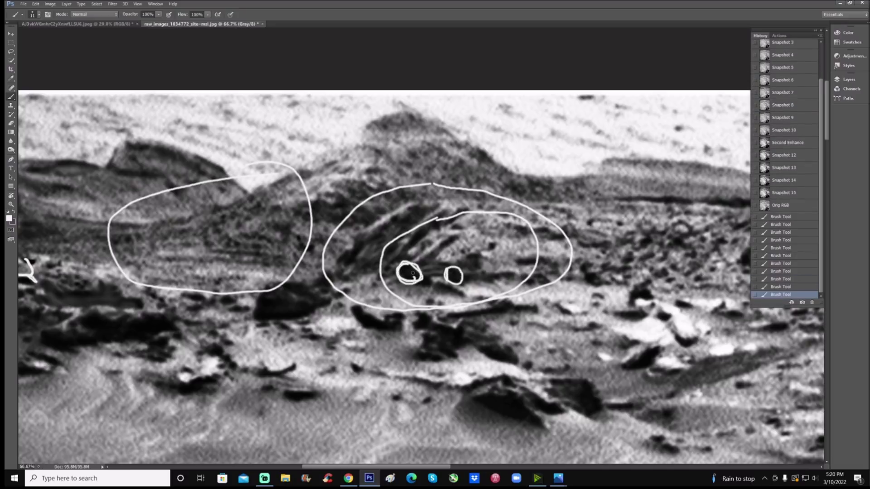
pyautogui.hotkey('ctrl', 'alt', 'z')
pyautogui.hotkey('ctrl', 'alt', 'z')
pyautogui.hotkey('ctrl', 'alt', 'z')
pyautogui.hotkey('ctrl', 'alt', 'z')
pyautogui.hotkey('ctrl', 'alt', 'z')
pyautogui.hotkey('ctrl', 'alt', 'z')
pyautogui.hotkey('ctrl', 'alt', 'z')
pyautogui.hotkey('ctrl', 'alt', 'z')
pyautogui.hotkey('ctrl', 'alt', 'z')
pyautogui.hotkey('ctrl', 'alt', 'z')
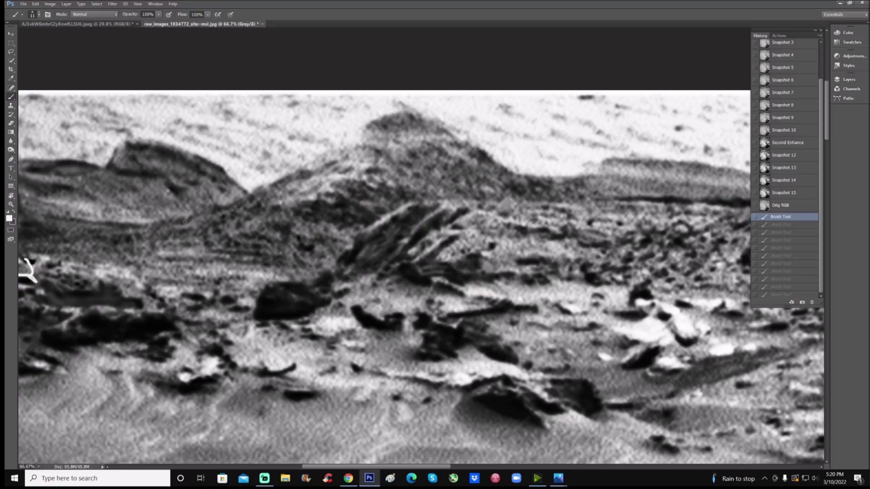
pyautogui.moveTo(190, 217)
pyautogui.mouseDown()
pyautogui.moveTo(158, 224)
pyautogui.moveTo(150, 252)
pyautogui.moveTo(161, 260)
pyautogui.moveTo(269, 264)
pyautogui.mouseUp()
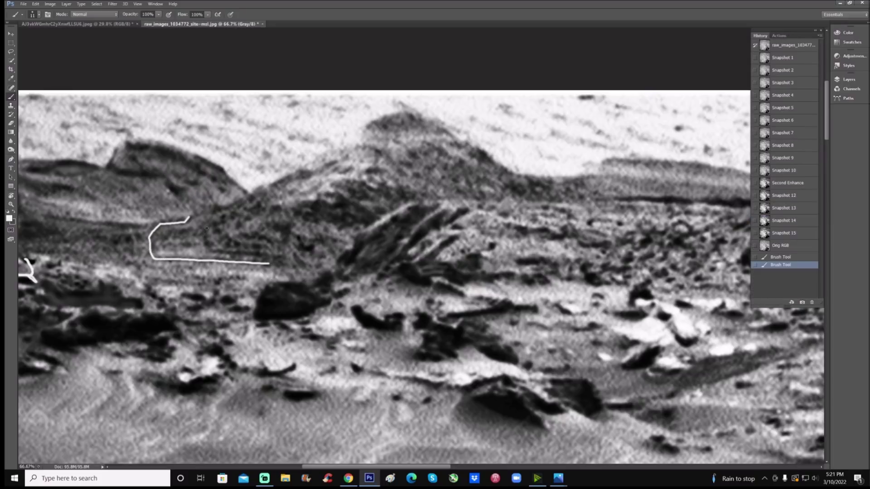
pyautogui.moveTo(206, 228)
pyautogui.mouseDown()
pyautogui.moveTo(211, 250)
pyautogui.moveTo(269, 254)
pyautogui.mouseUp()
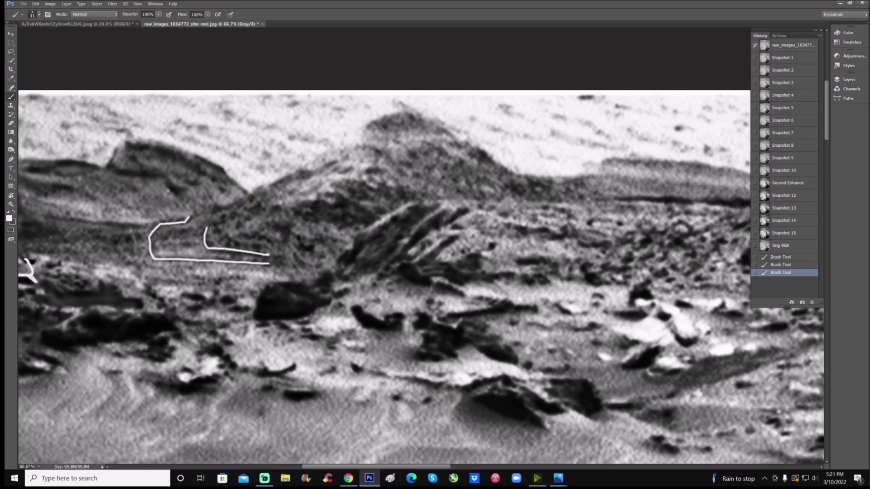
pyautogui.moveTo(211, 222)
pyautogui.mouseDown()
pyautogui.moveTo(221, 245)
pyautogui.moveTo(224, 229)
pyautogui.moveTo(236, 241)
pyautogui.moveTo(267, 243)
pyautogui.moveTo(267, 254)
pyautogui.mouseUp()
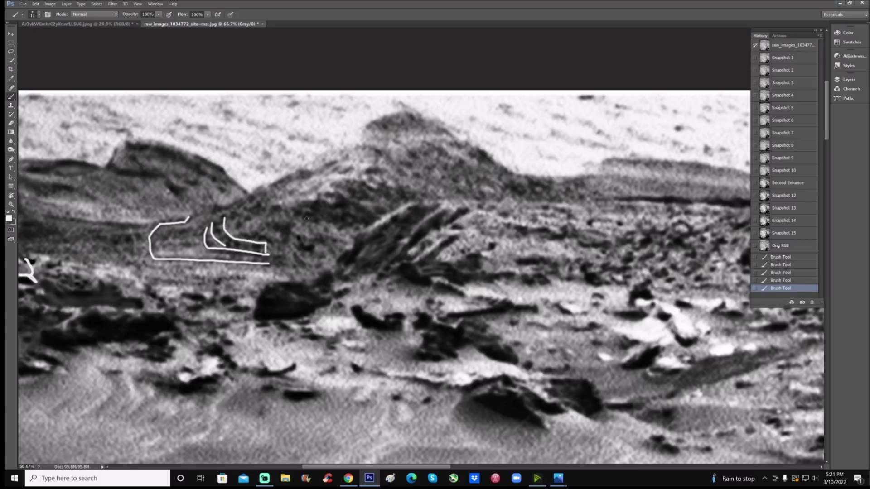
pyautogui.hotkey('ctrl', 'alt', 'z')
pyautogui.hotkey('ctrl', 'alt', 'z')
pyautogui.hotkey('ctrl', 'alt', 'z')
pyautogui.hotkey('ctrl', 'alt', 'z')
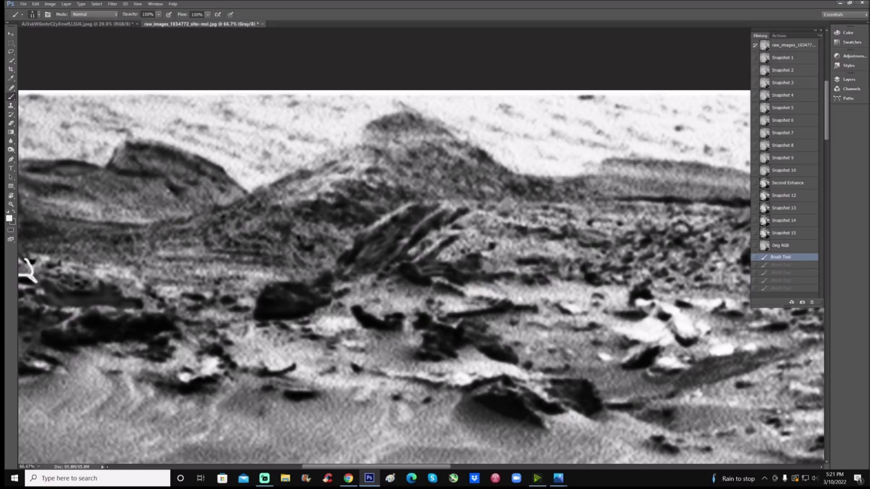
pyautogui.hotkey('ctrl', '-')
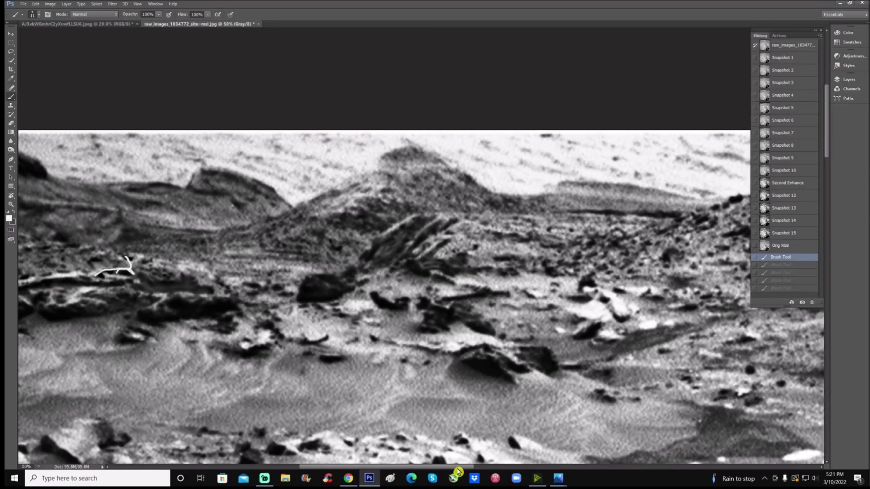
pyautogui.hscroll(-5, 274, 316)
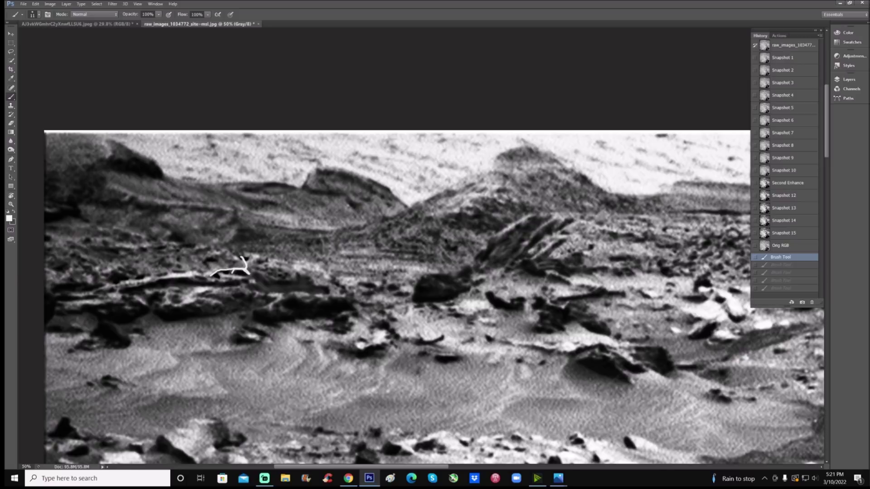
# Step: Reapply Blur Gallery with Ctrl+F and zoom in on the white branch area
pyautogui.hscroll(-2, 335, 400)
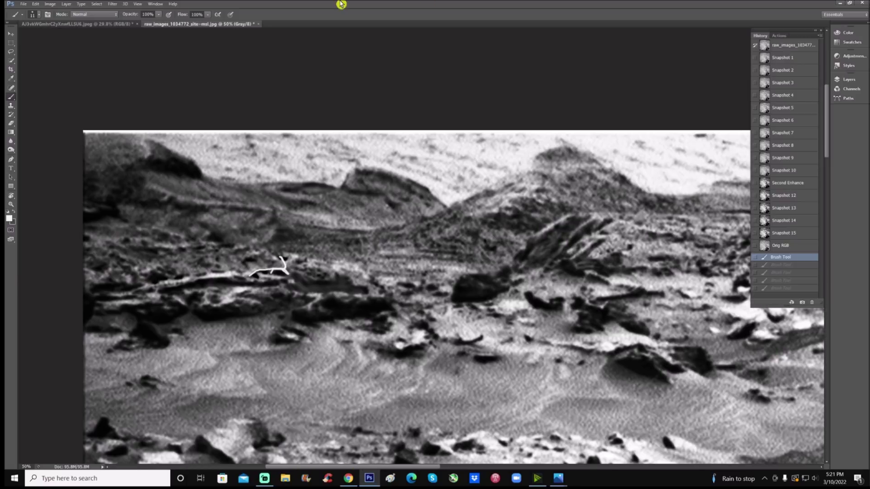
pyautogui.hotkey('ctrl', 'f')
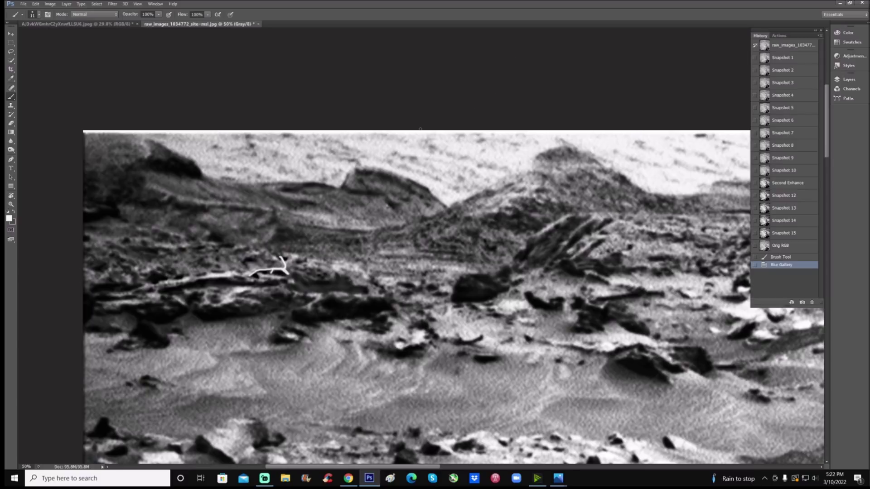
pyautogui.doubleClick(11, 204)
pyautogui.scroll(3, 533, 246)
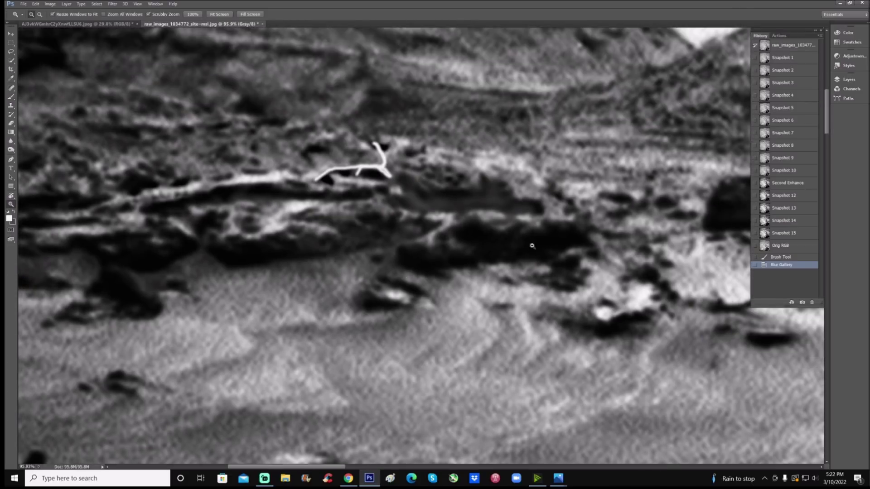
pyautogui.scroll(4, 532, 245)
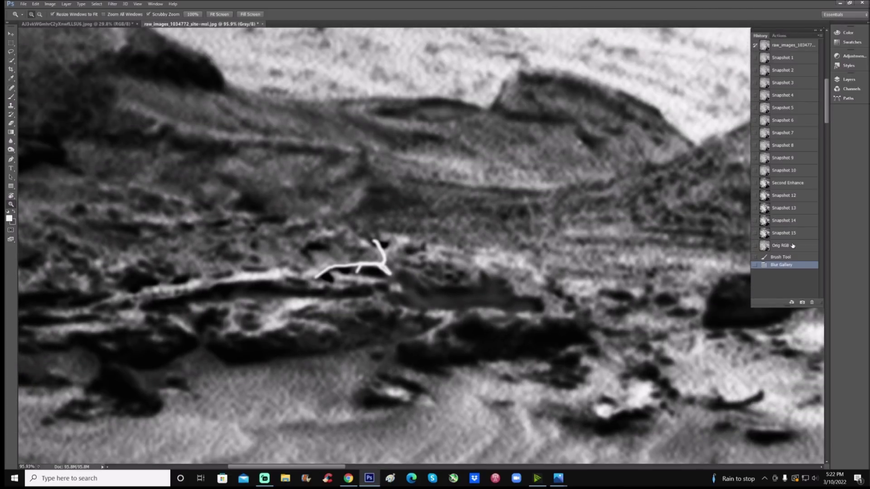
# Step: Toggle between Snapshot 15 and the Blur Gallery state, ending on Blur Gallery
pyautogui.click(800, 232)
pyautogui.click(795, 278)
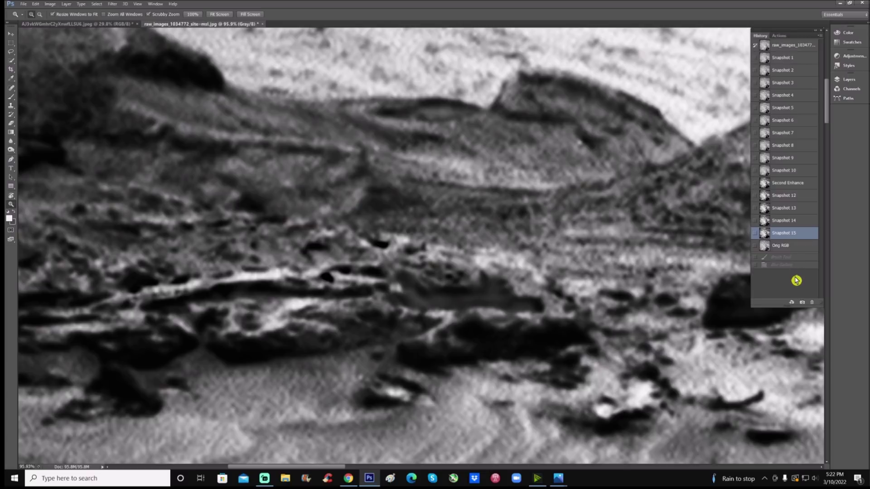
pyautogui.click(799, 266)
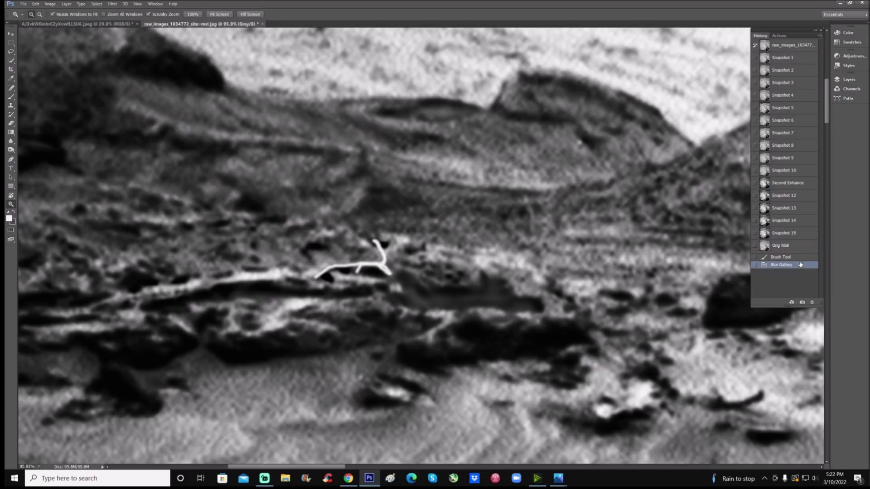
pyautogui.click(803, 234)
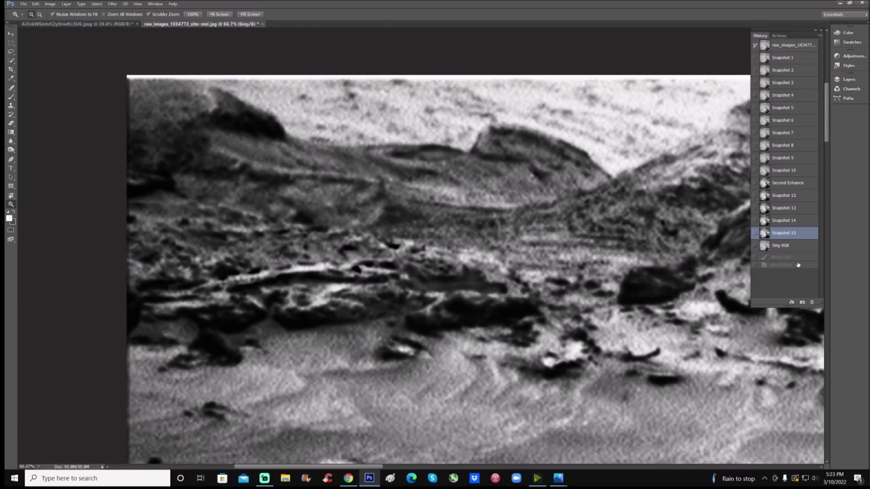
pyautogui.click(798, 266)
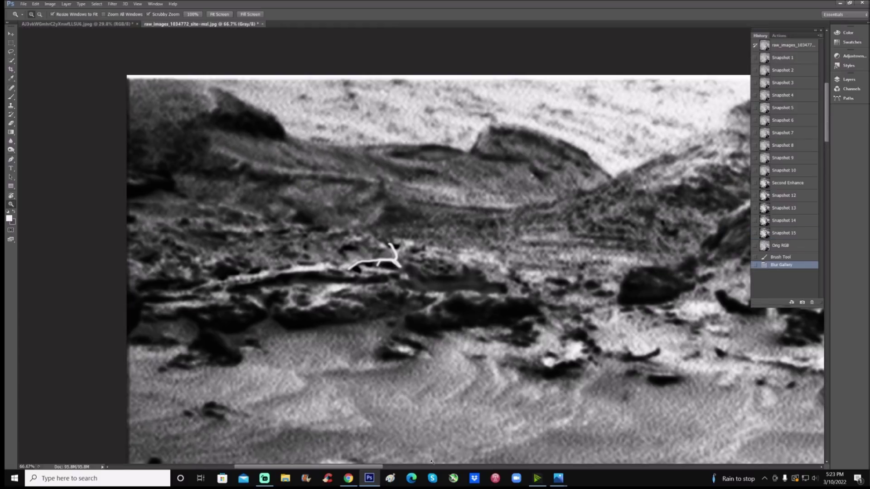
pyautogui.moveTo(377, 466); pyautogui.dragTo(438, 467)
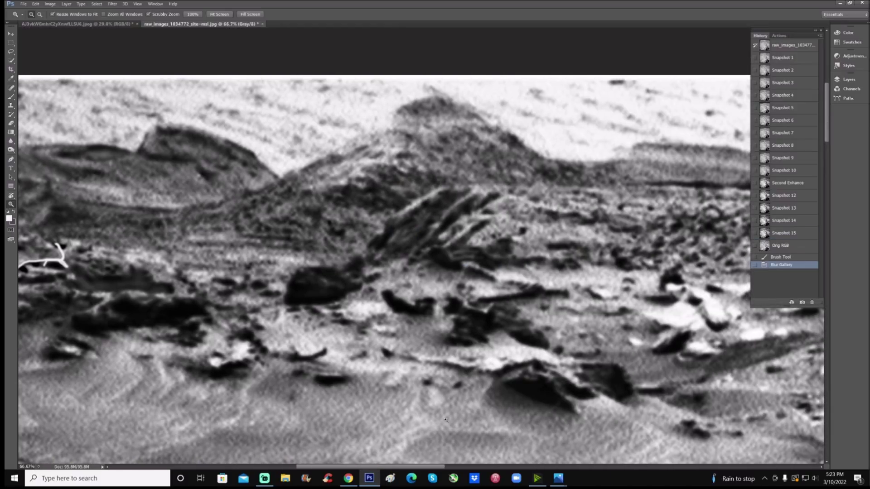
# Step: Zoom out and compare the softer Snapshot 10 against the sharper Snapshot 15
pyautogui.click(805, 173)
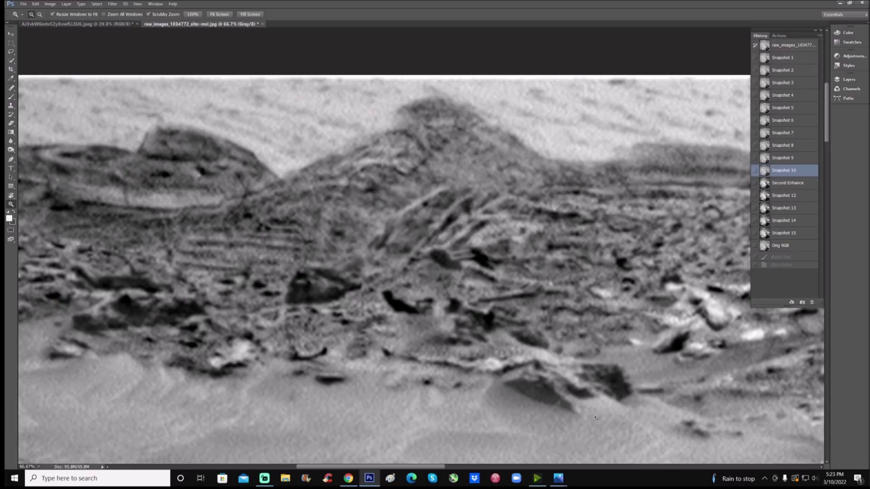
pyautogui.moveTo(425, 463); pyautogui.dragTo(410, 458)
pyautogui.hotkey('ctrl', '-')
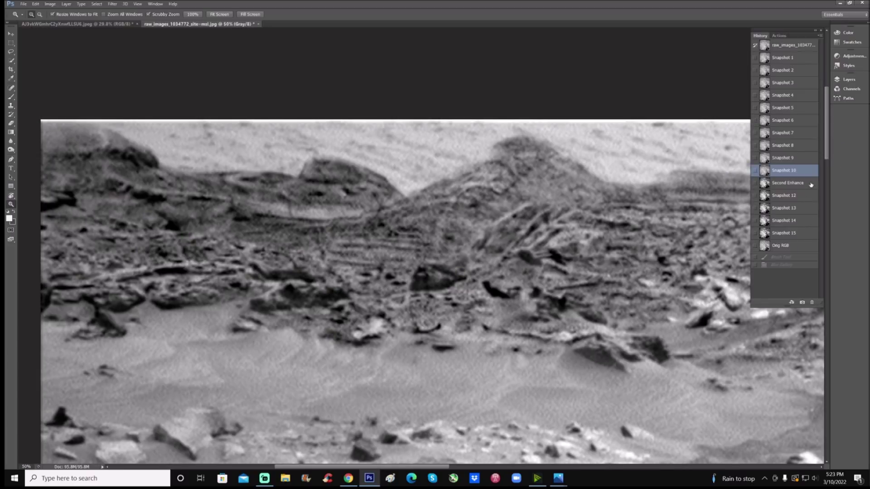
pyautogui.click(805, 238)
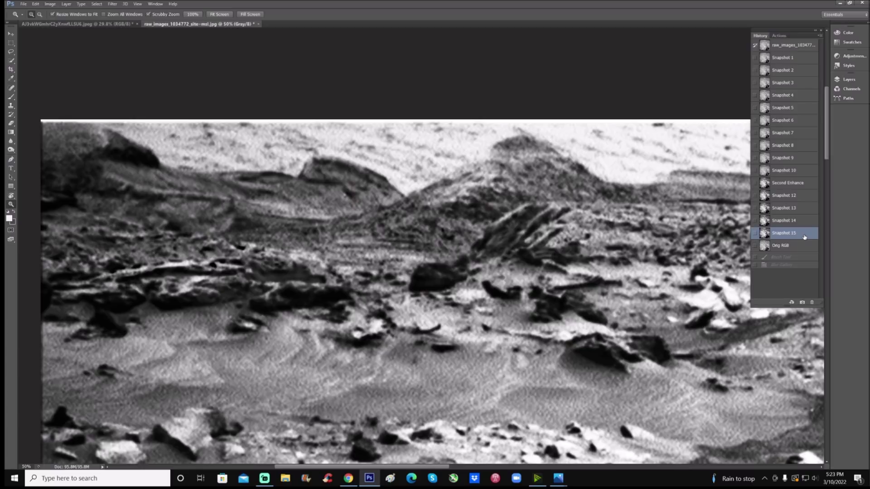
pyautogui.click(809, 170)
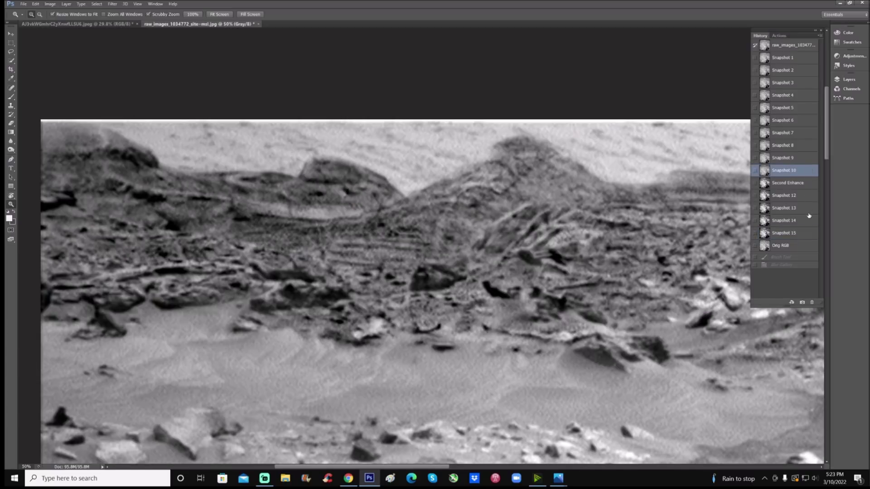
pyautogui.click(808, 236)
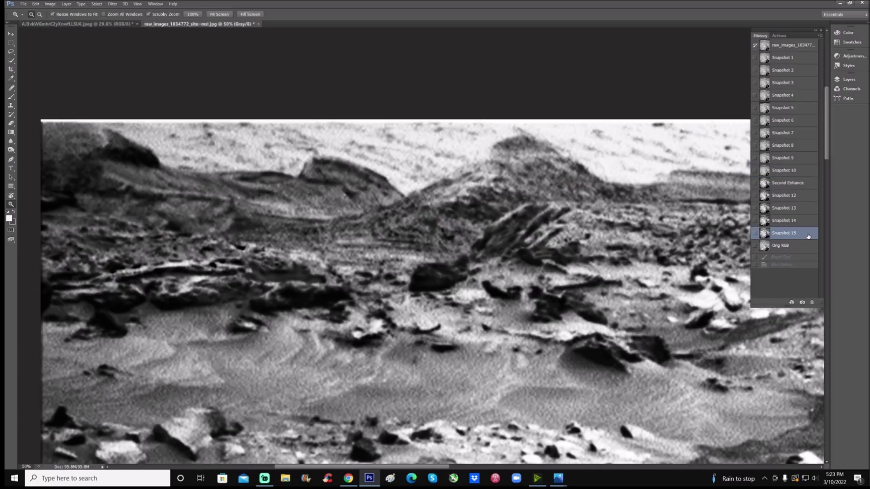
pyautogui.click(805, 173)
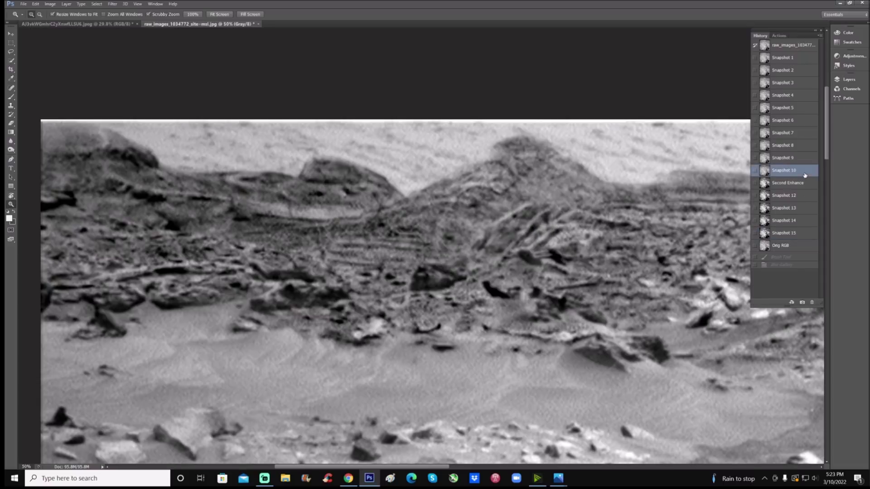
# Step: Keep alternating Snapshots 15 and 10, then view Snapshot 1 and return to Orig RGB
pyautogui.click(804, 235)
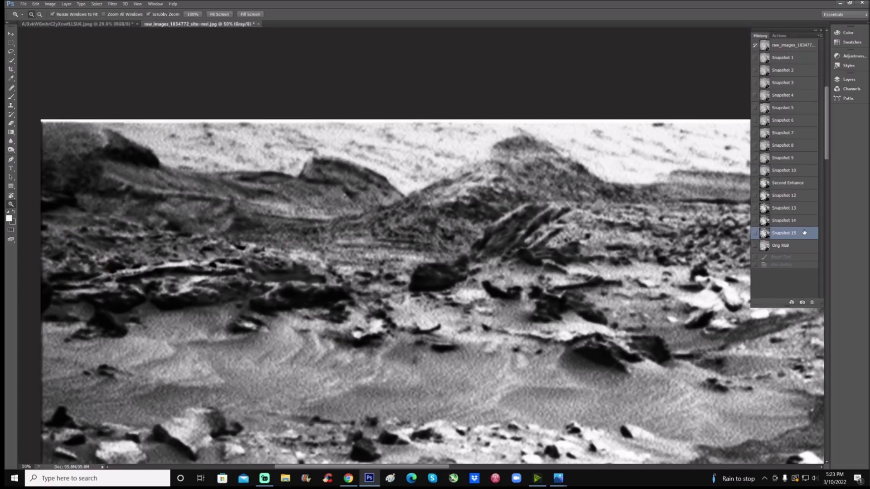
pyautogui.click(803, 172)
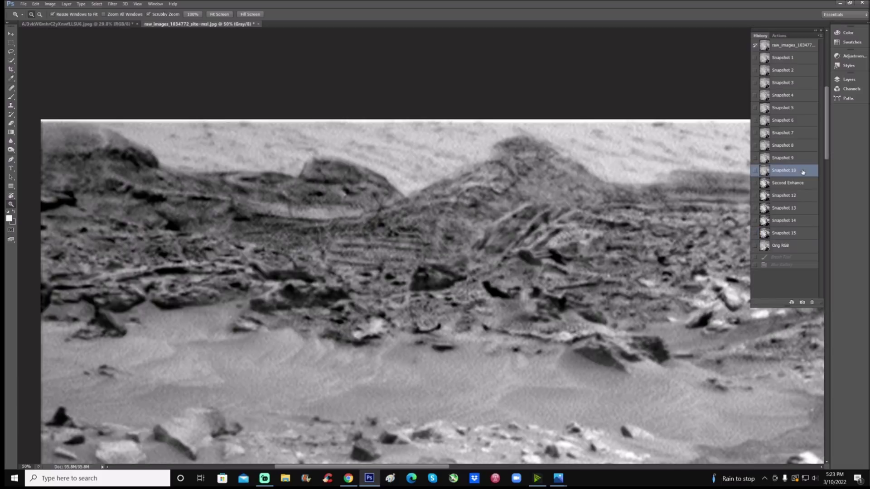
pyautogui.click(804, 232)
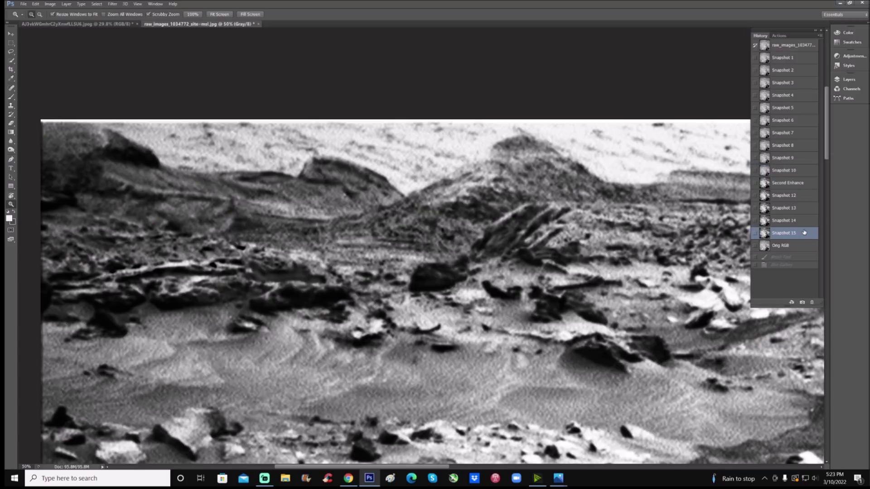
pyautogui.click(815, 171)
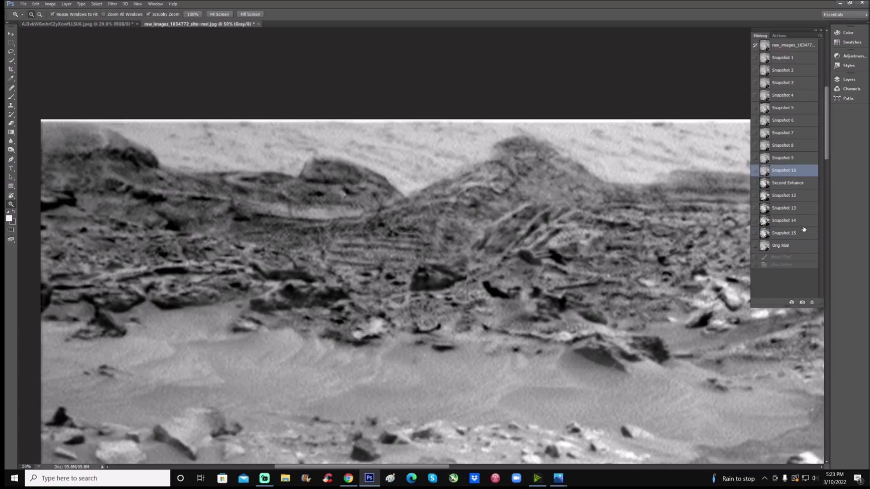
pyautogui.click(802, 234)
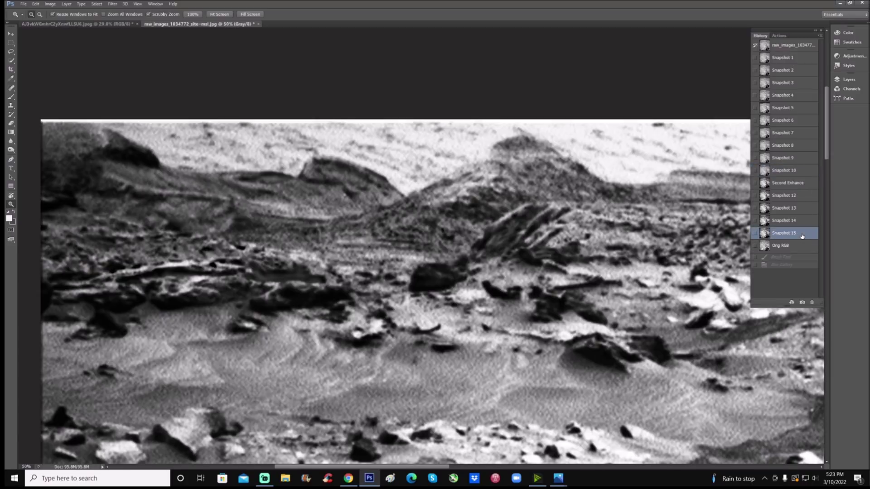
pyautogui.click(801, 170)
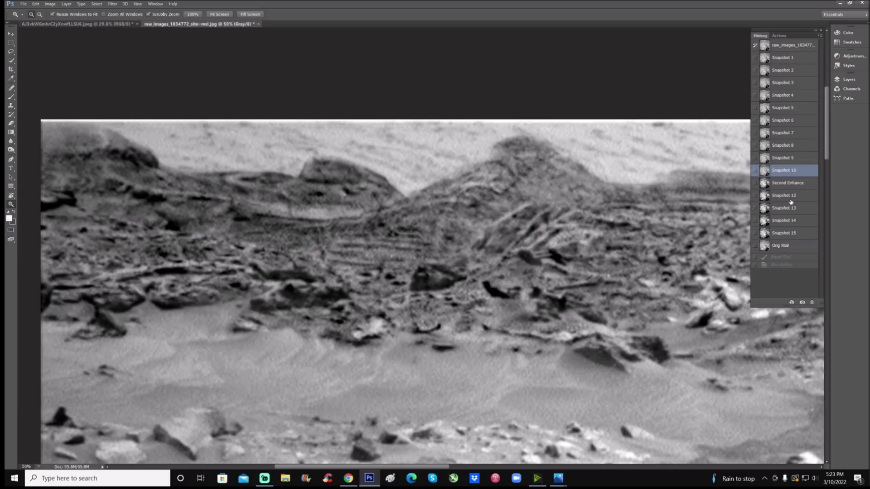
pyautogui.click(798, 233)
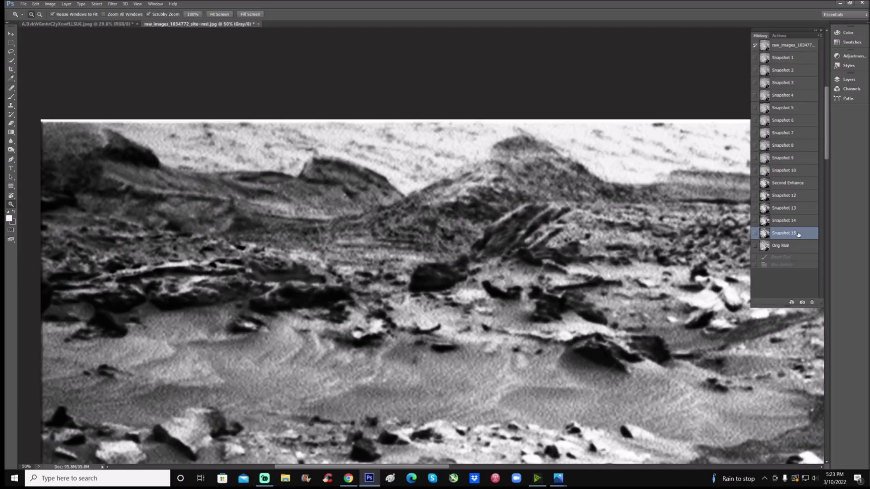
pyautogui.click(794, 59)
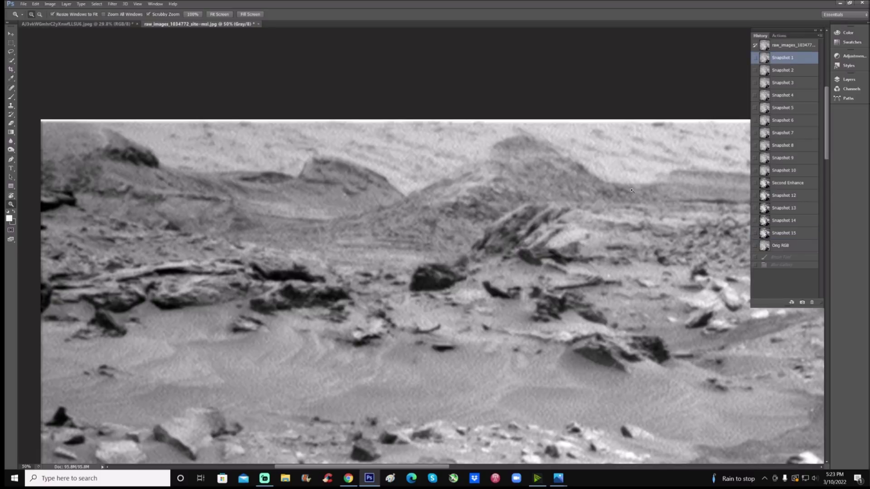
pyautogui.click(788, 245)
# Step: Brush yellow circles around the slanted rock formation and central ridge, undo the left-rocks circle, then revert to Snapshot 10
pyautogui.press('b')
pyautogui.moveTo(532, 183)
pyautogui.mouseDown()
pyautogui.moveTo(491, 192)
pyautogui.moveTo(459, 227)
pyautogui.moveTo(474, 265)
pyautogui.moveTo(555, 283)
pyautogui.moveTo(660, 245)
pyautogui.moveTo(571, 176)
pyautogui.moveTo(512, 185)
pyautogui.mouseUp()
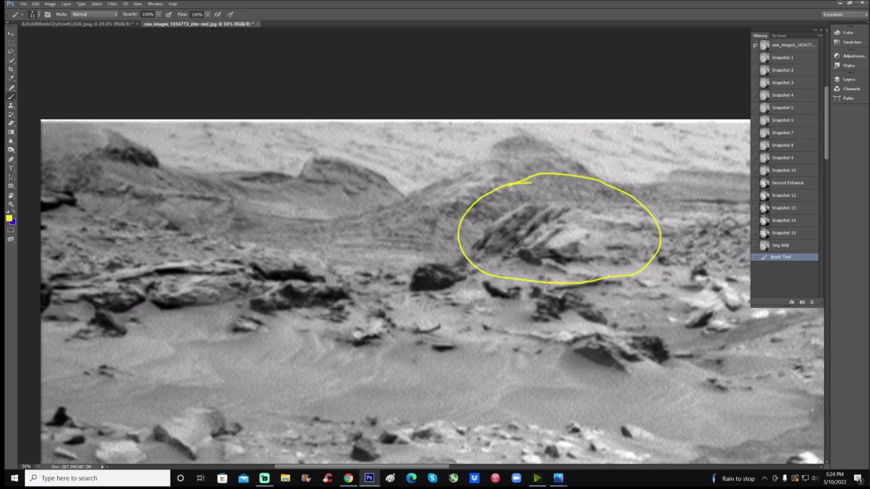
pyautogui.moveTo(166, 207)
pyautogui.mouseDown()
pyautogui.moveTo(54, 267)
pyautogui.moveTo(141, 310)
pyautogui.moveTo(258, 305)
pyautogui.moveTo(366, 257)
pyautogui.moveTo(241, 217)
pyautogui.moveTo(144, 207)
pyautogui.mouseUp()
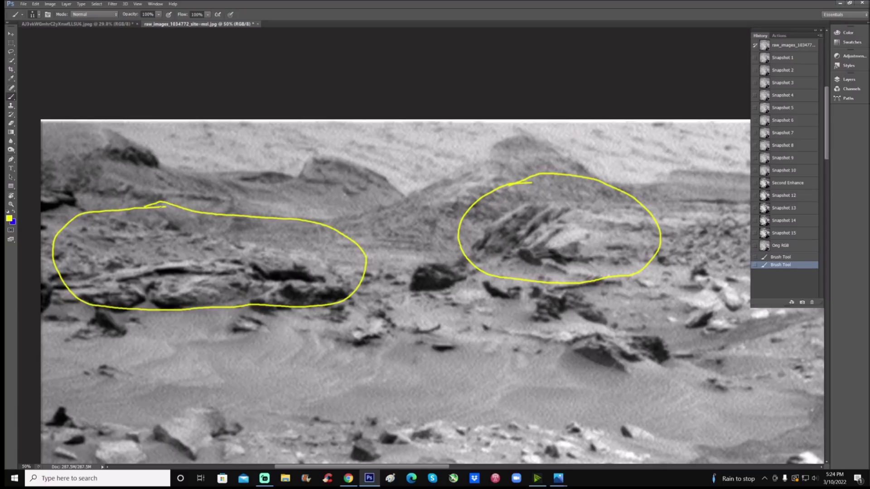
pyautogui.hotkey('ctrl', 'z')
pyautogui.moveTo(406, 186)
pyautogui.mouseDown()
pyautogui.moveTo(347, 200)
pyautogui.moveTo(440, 263)
pyautogui.moveTo(461, 194)
pyautogui.moveTo(406, 186)
pyautogui.mouseUp()
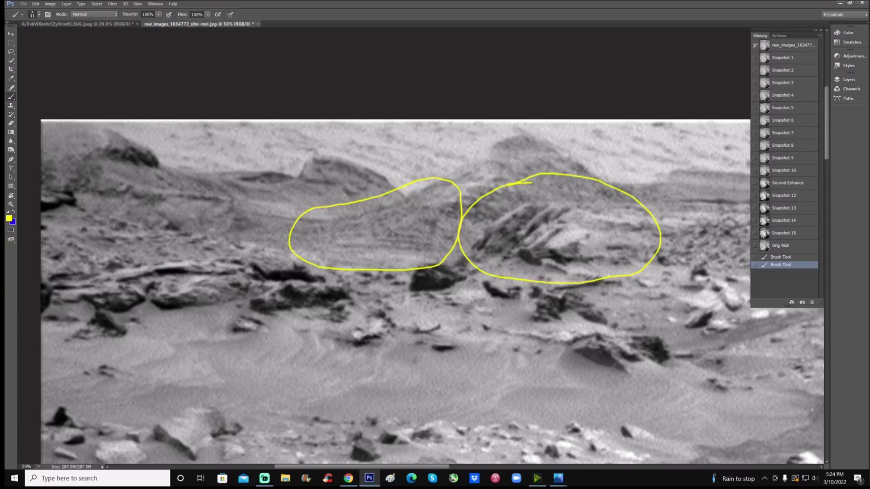
pyautogui.click(810, 169)
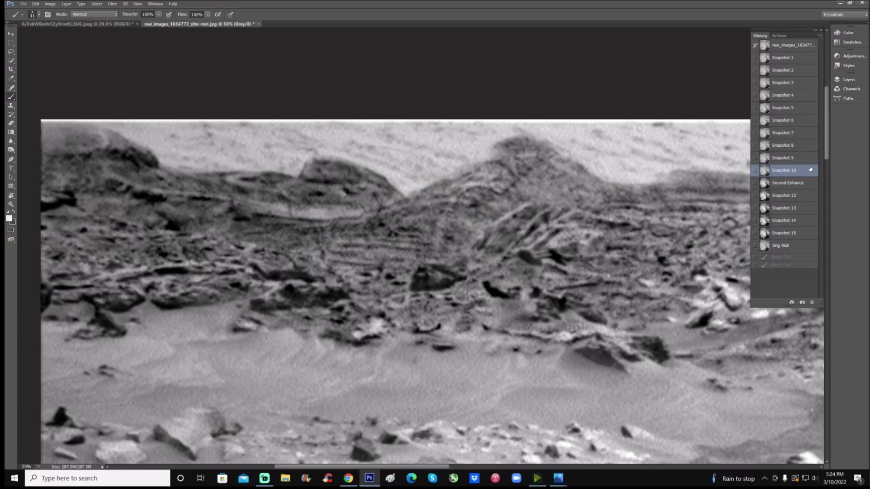
# Step: Switch among History Snapshots 1, 2, 10 and 15, finishing on the high-contrast Snapshot 15, zoomed out
pyautogui.click(798, 59)
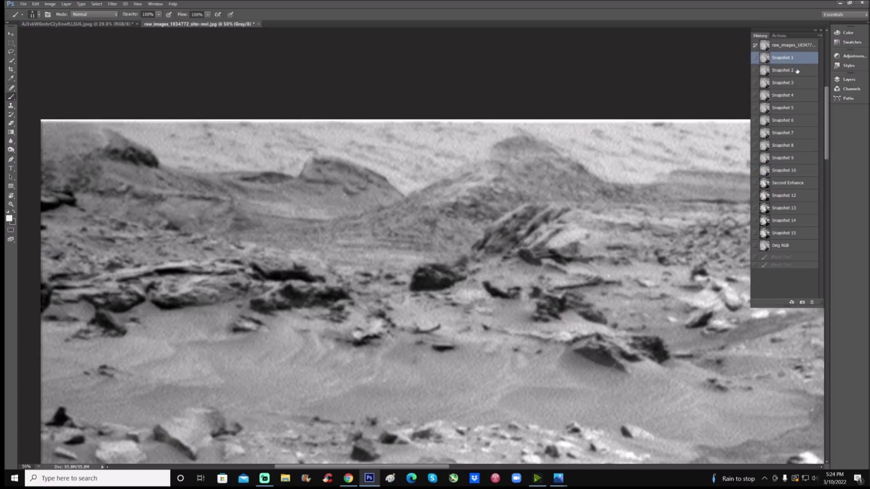
pyautogui.click(798, 70)
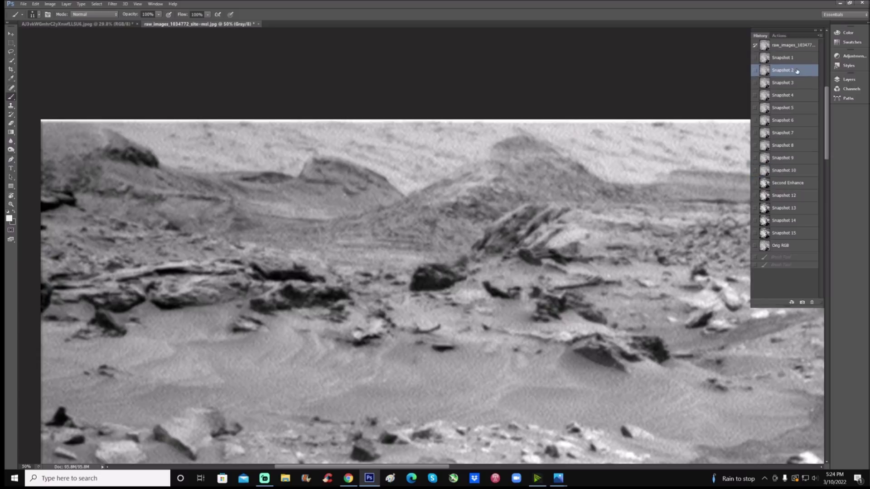
pyautogui.click(805, 171)
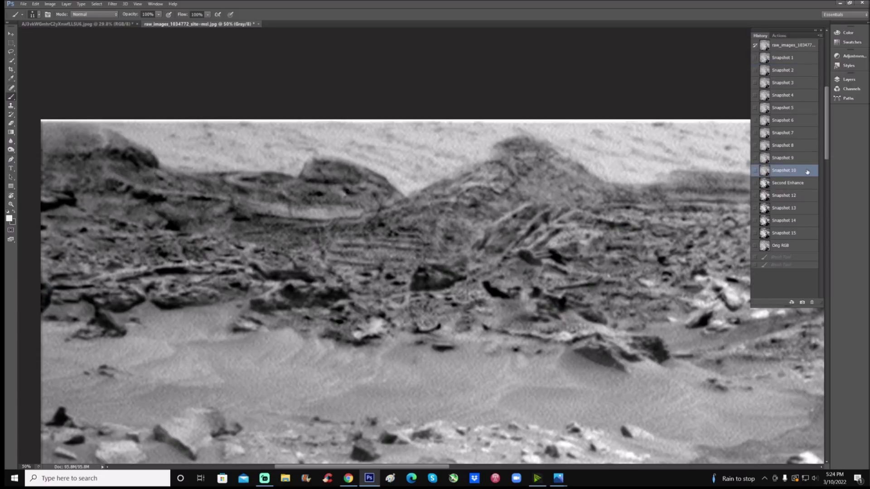
pyautogui.click(809, 71)
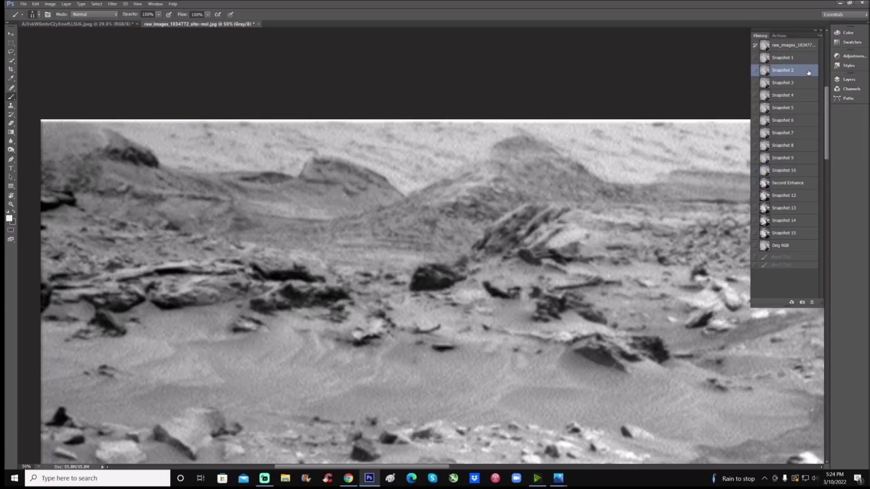
pyautogui.click(807, 237)
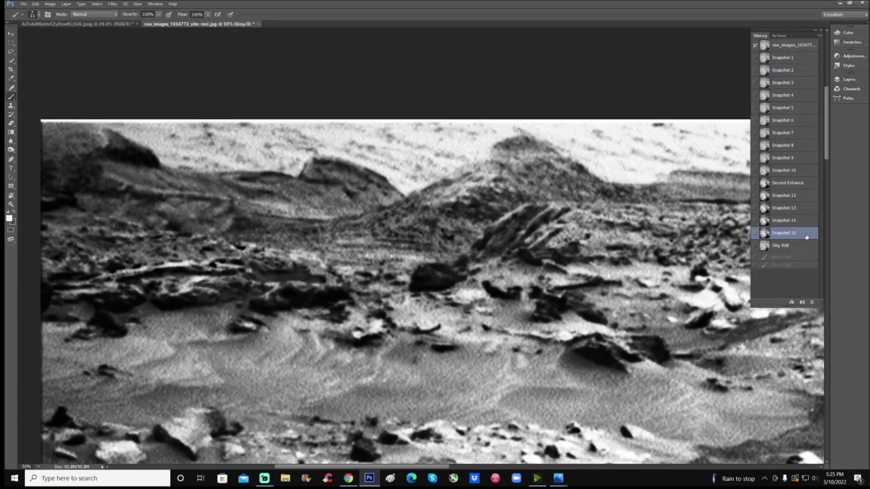
pyautogui.click(799, 60)
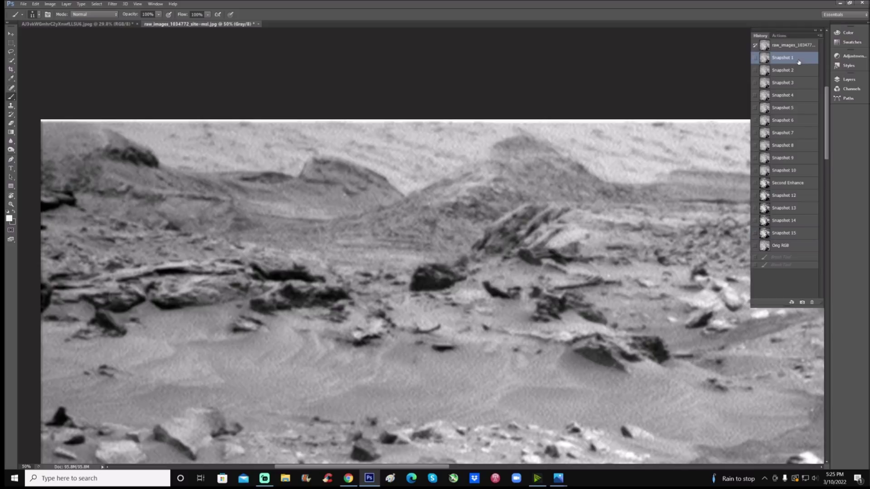
pyautogui.click(809, 234)
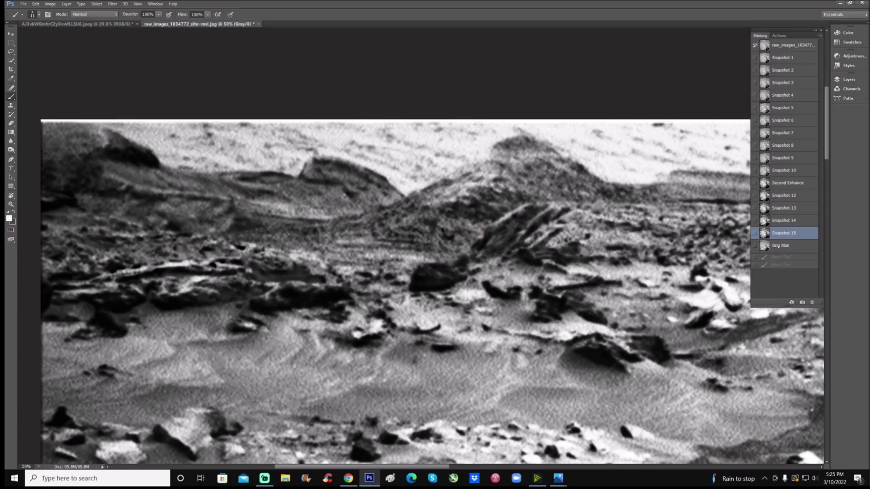
pyautogui.hotkey('ctrl', '-')
pyautogui.hotkey('ctrl', '-')
pyautogui.hotkey('ctrl', '-')
pyautogui.hotkey('ctrl', '-')
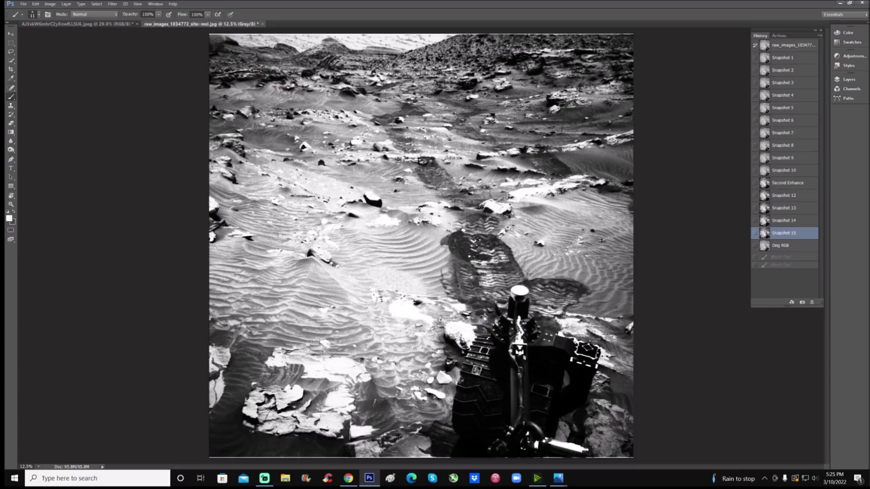
# Step: Zoom in to 50% and scroll up to frame the distant rocky ridge
pyautogui.hotkey('ctrl', '+')
pyautogui.hotkey('ctrl', '+')
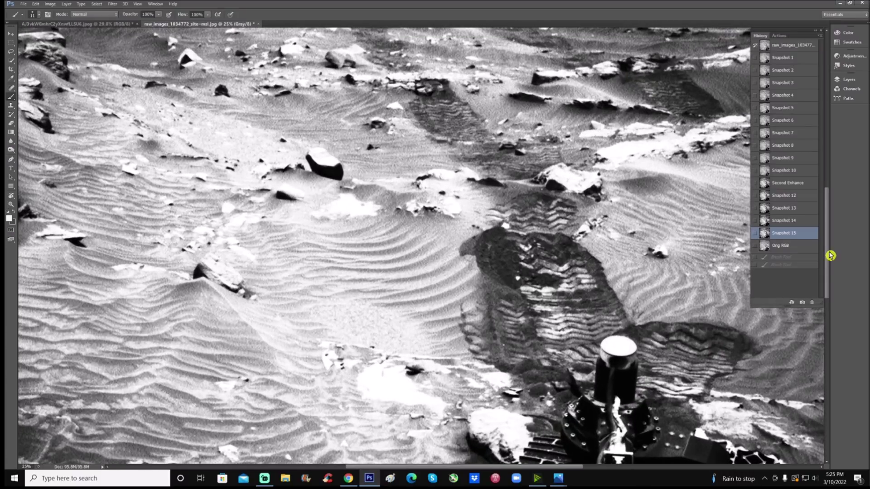
pyautogui.moveTo(830, 256); pyautogui.dragTo(828, 170)
pyautogui.hotkey('ctrl', '+')
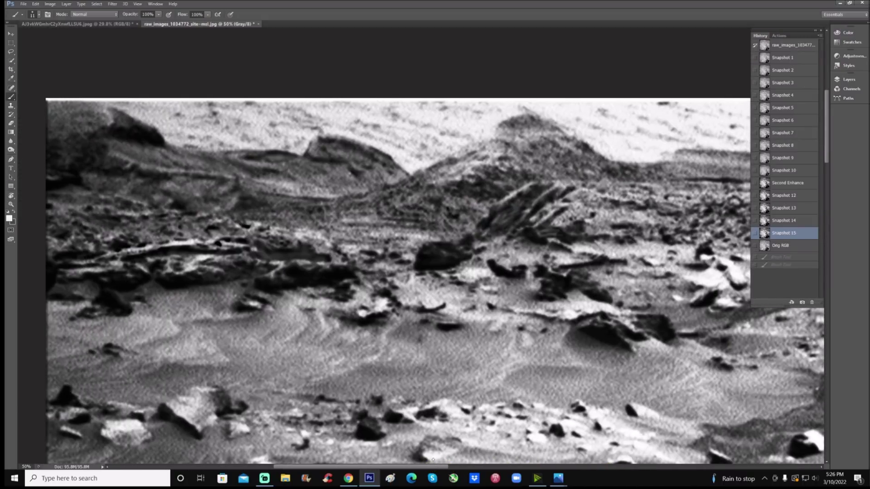
pyautogui.click(800, 174)
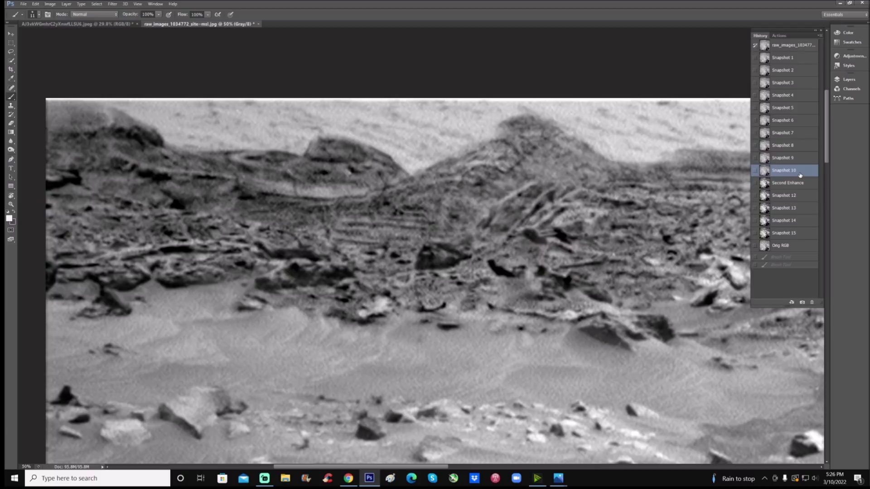
pyautogui.click(806, 234)
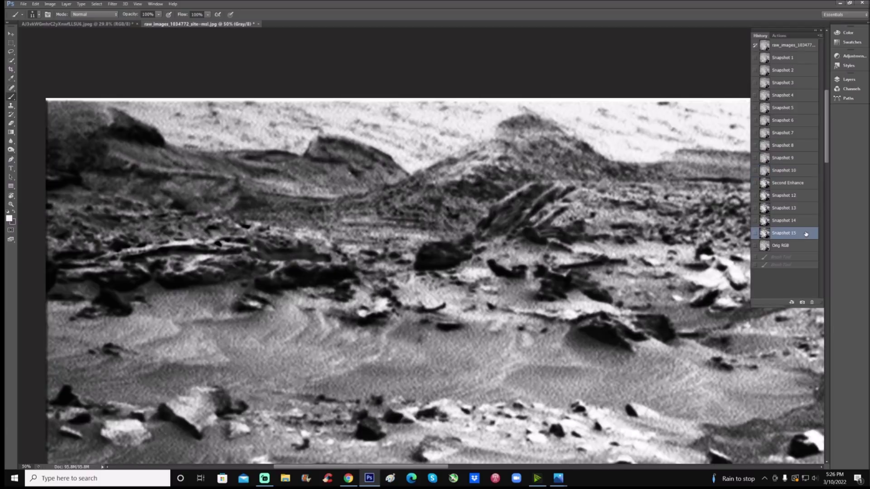
pyautogui.click(804, 173)
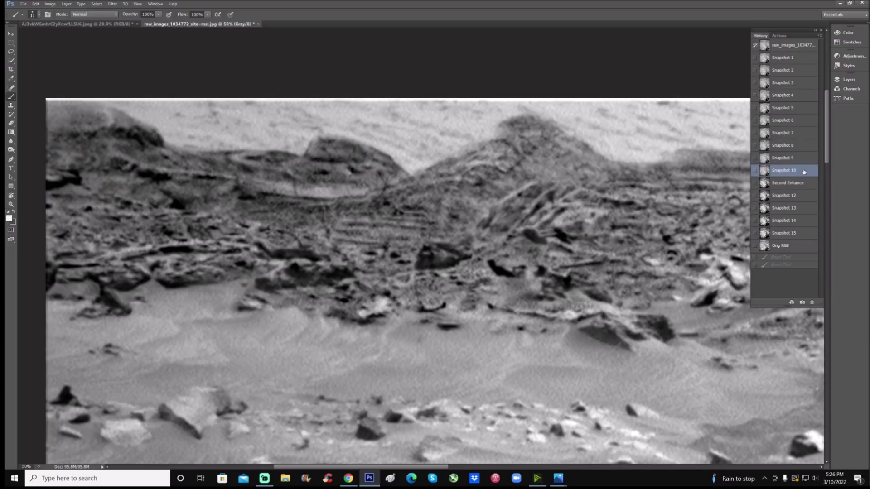
pyautogui.click(806, 71)
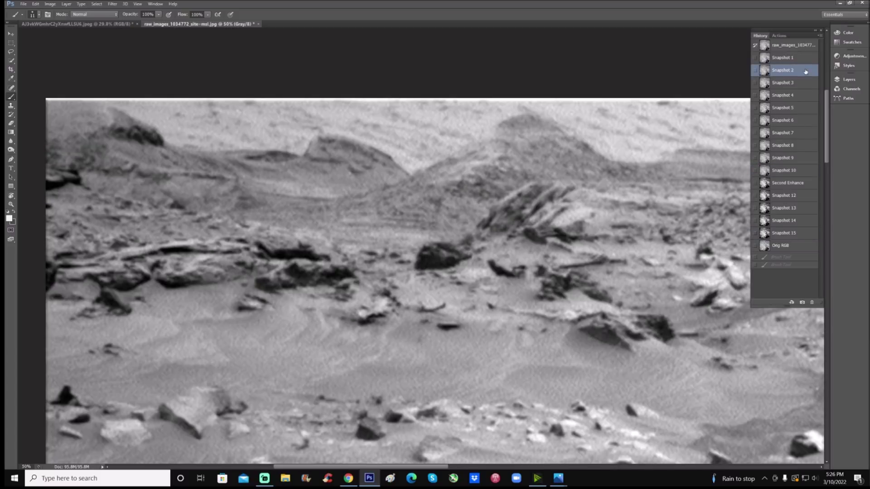
pyautogui.click(803, 172)
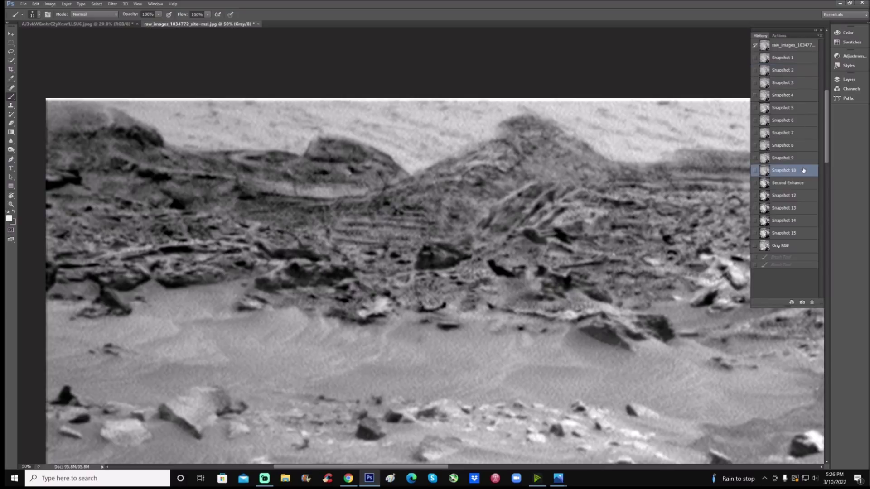
pyautogui.click(804, 70)
pyautogui.click(800, 176)
pyautogui.click(802, 58)
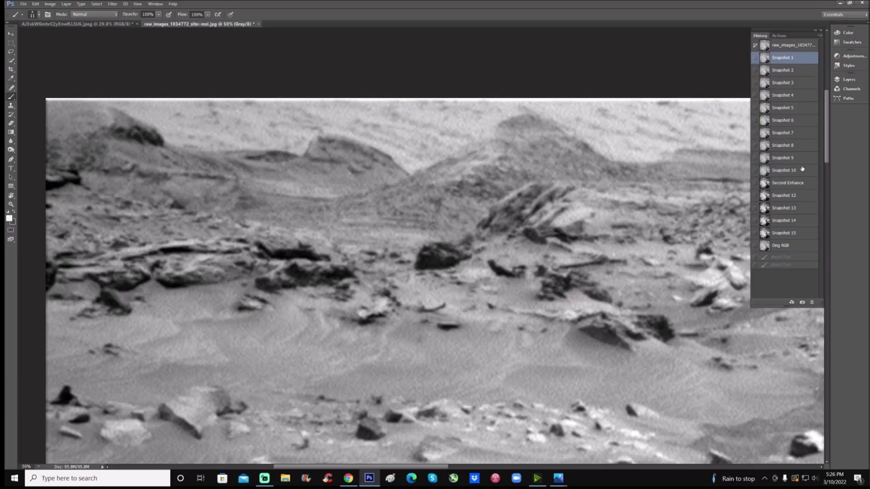
pyautogui.click(802, 171)
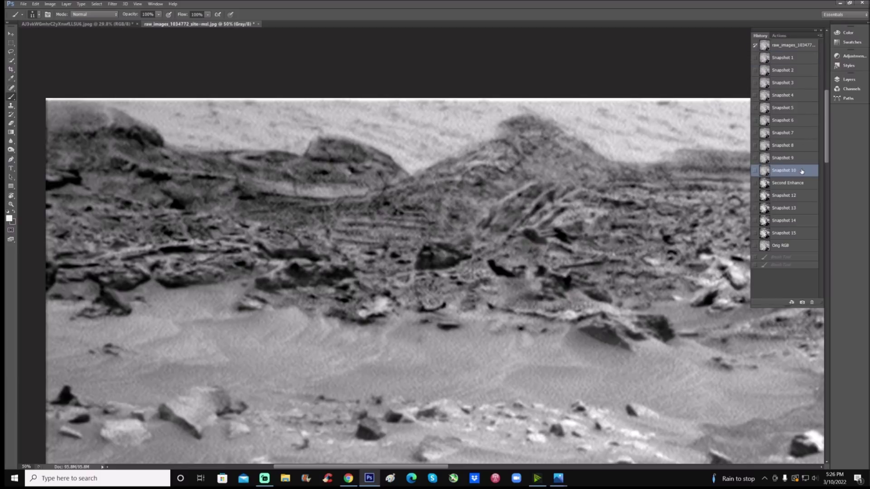
pyautogui.click(799, 233)
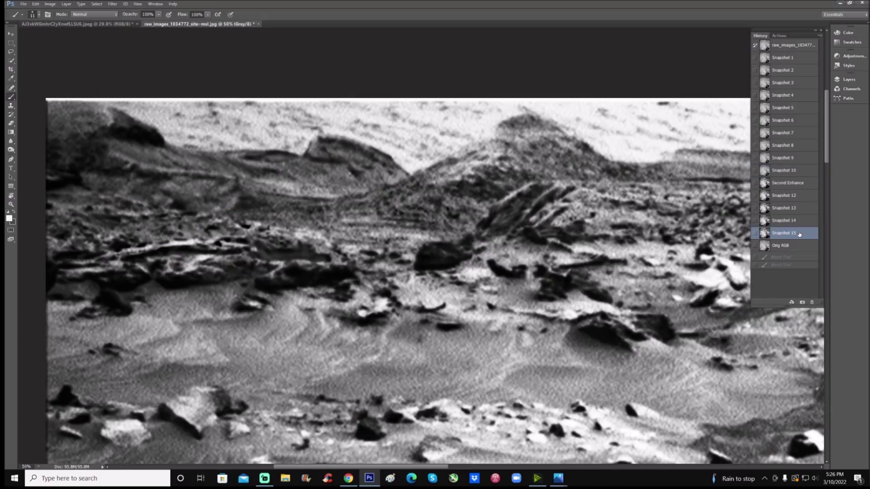
pyautogui.click(804, 70)
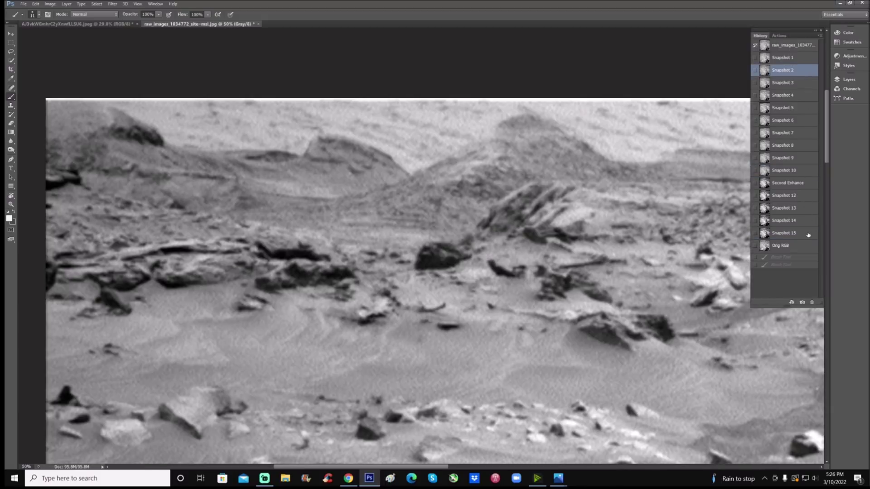
pyautogui.click(809, 234)
pyautogui.click(806, 71)
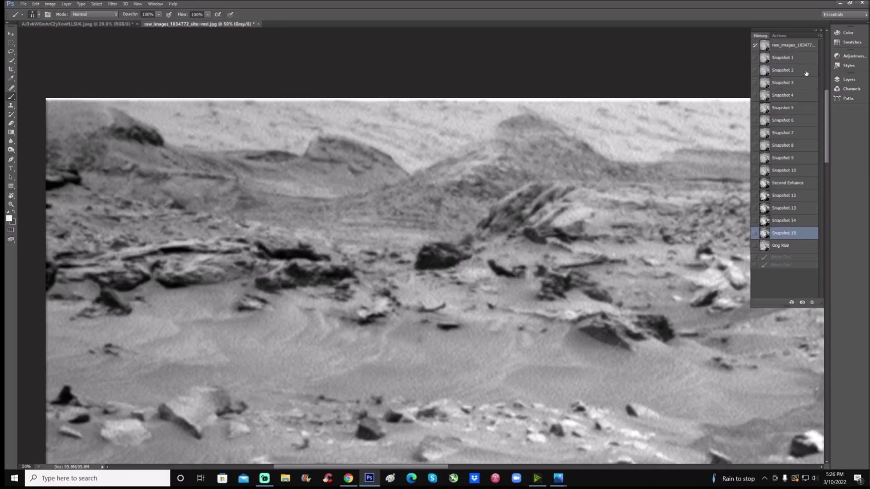
pyautogui.click(807, 234)
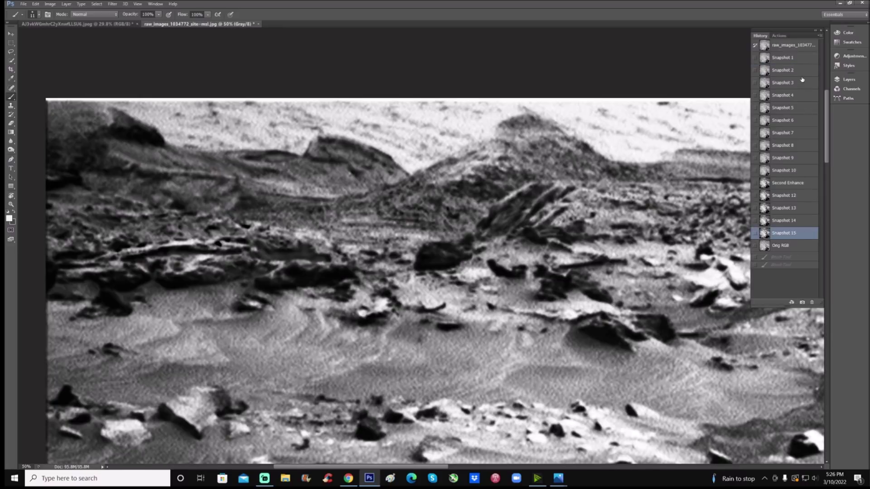